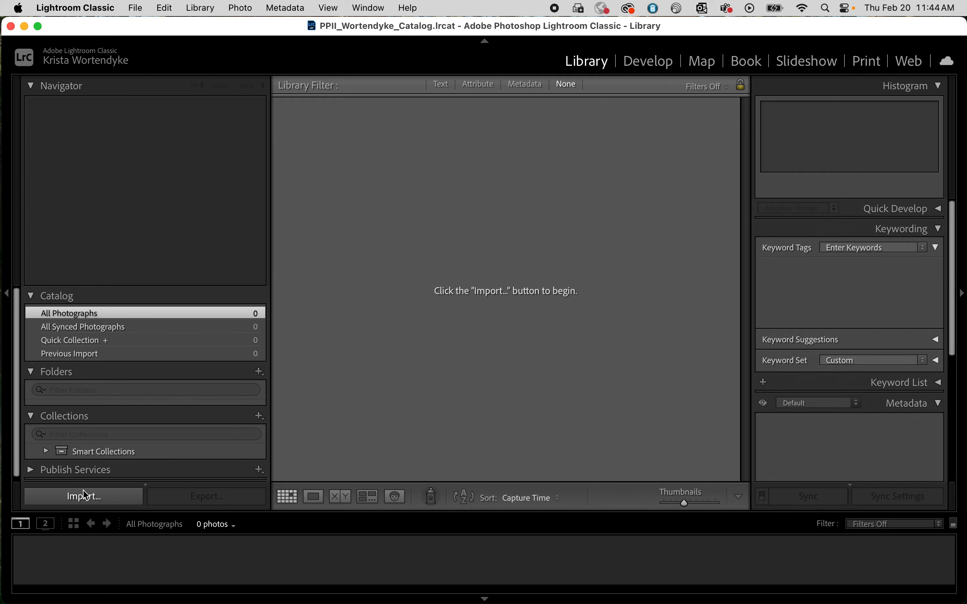
Step: Start a photo import and set its source to the Photos folder on the Desktop, allowing access to the media library
click(120, 497)
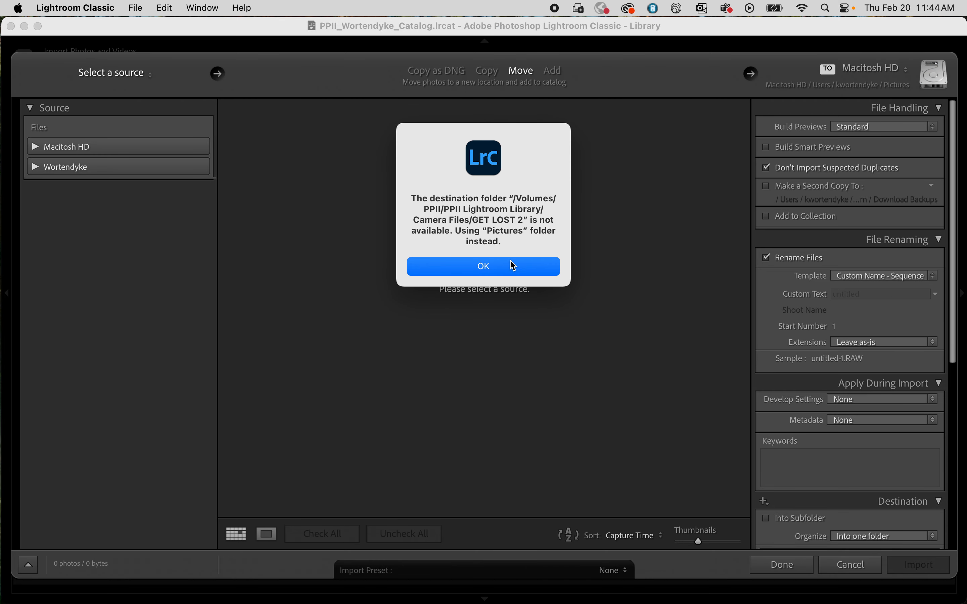
click(514, 269)
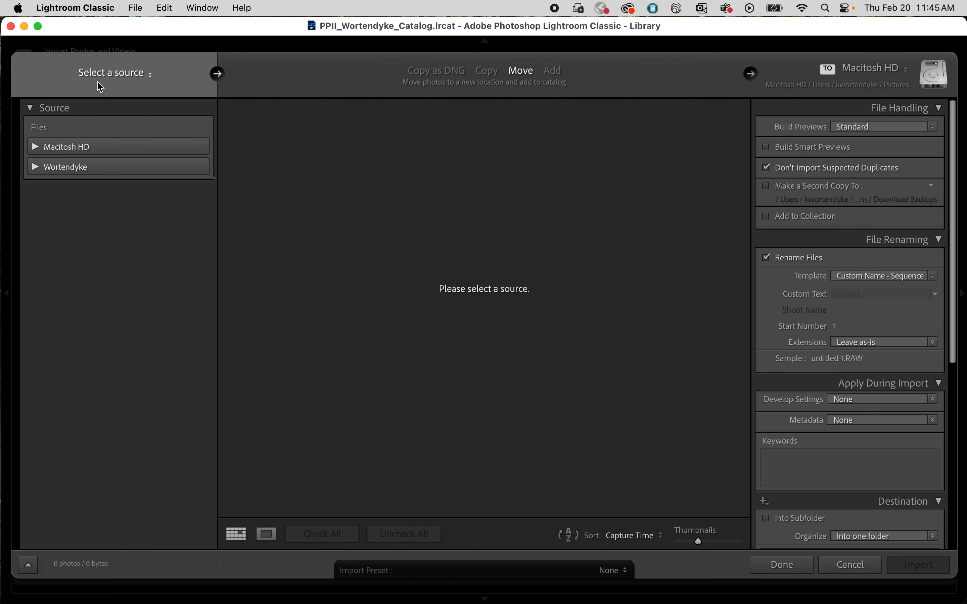
click(36, 146)
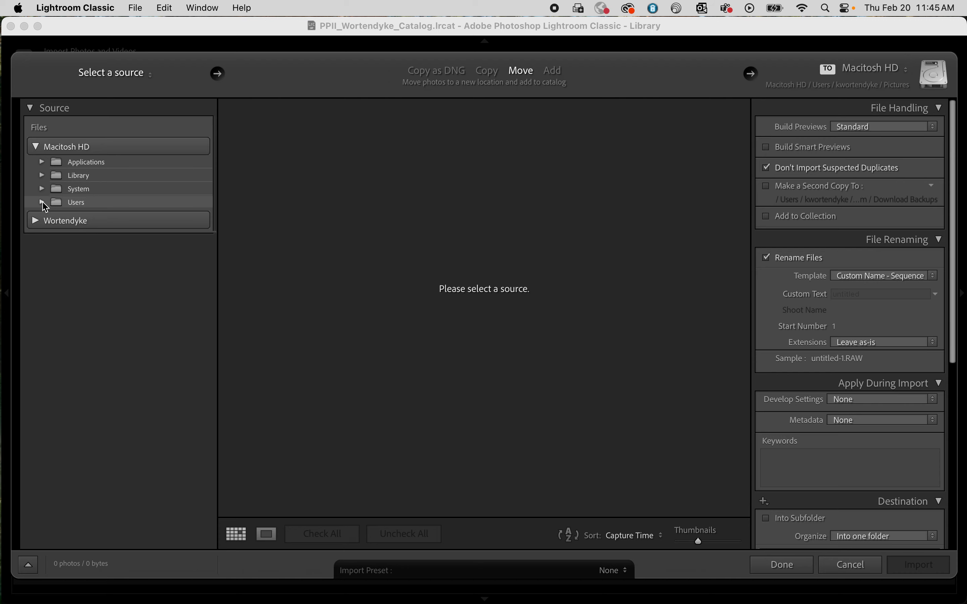
click(89, 204)
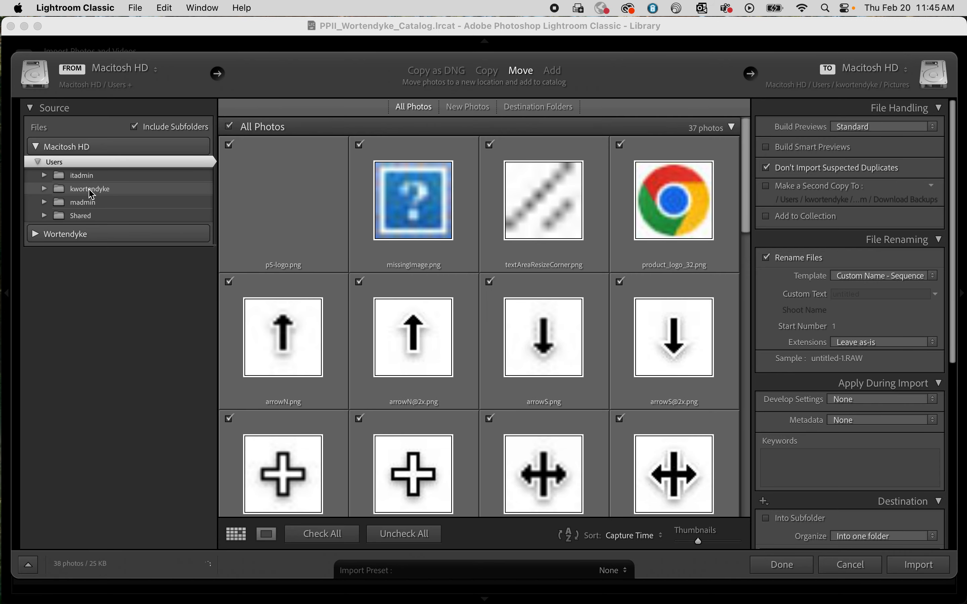
click(92, 189)
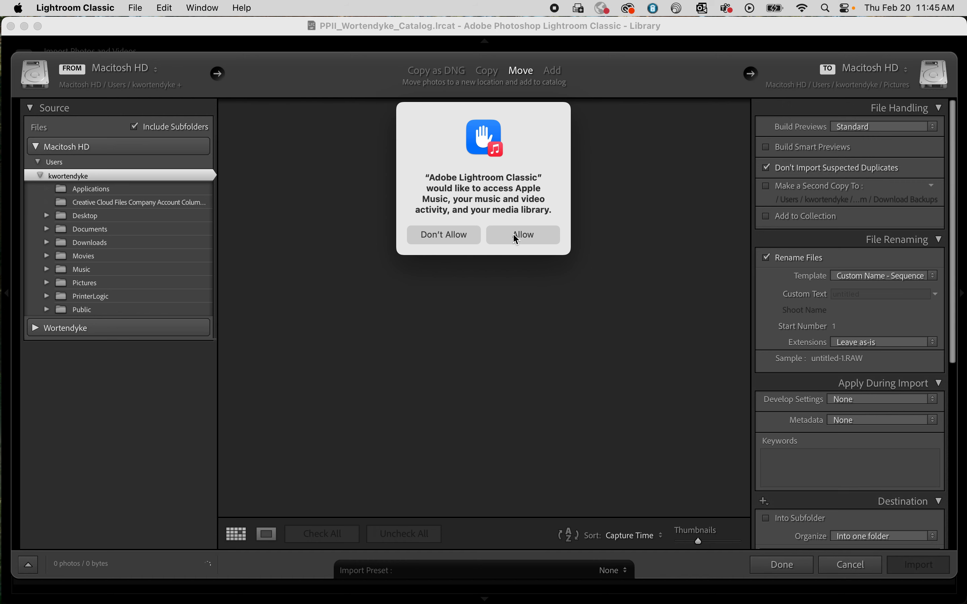
click(519, 238)
click(98, 217)
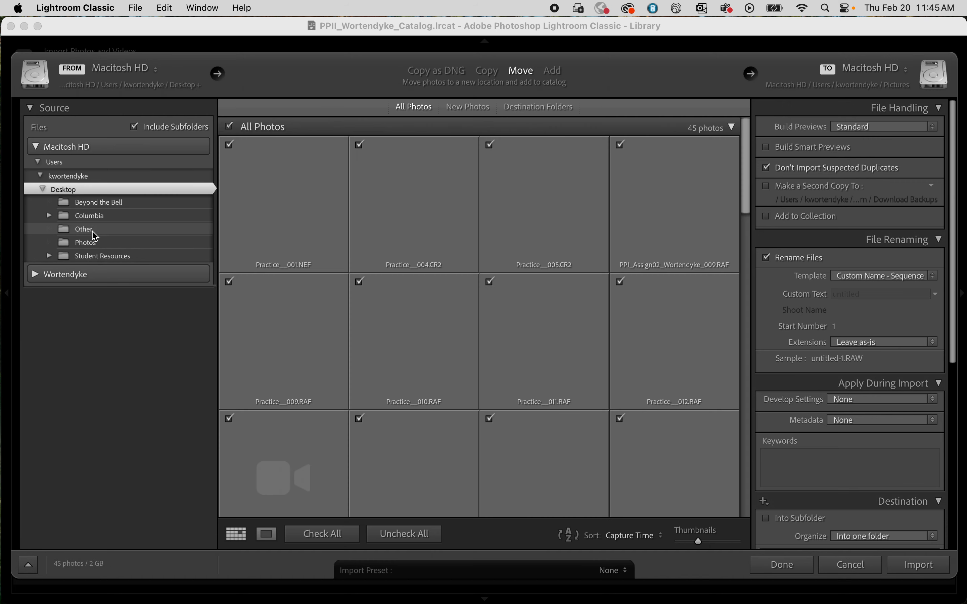
click(92, 244)
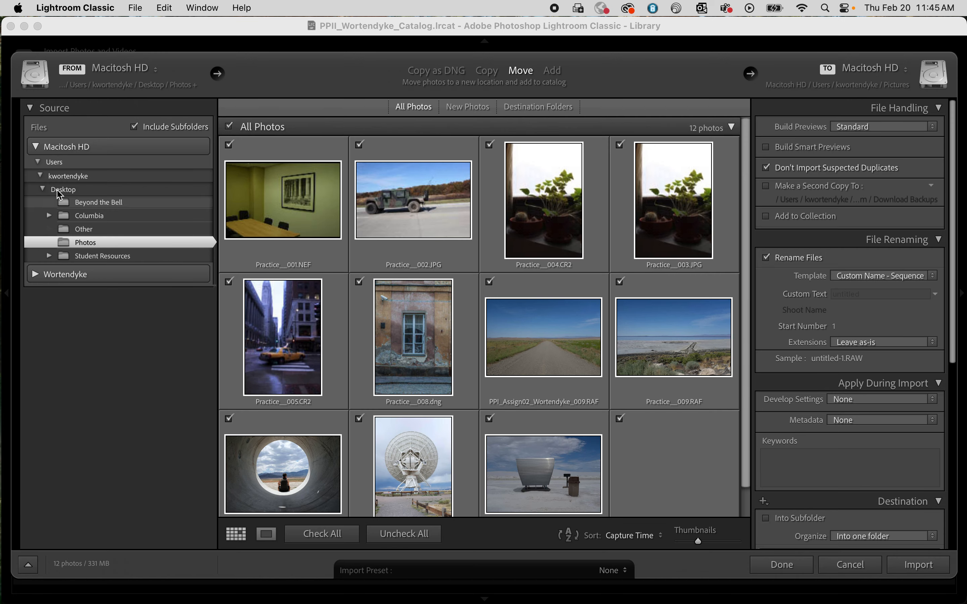
Step: Look through the thumbnails of the source folder's photos to check what is marked for import
scroll(450, 296, down, 2)
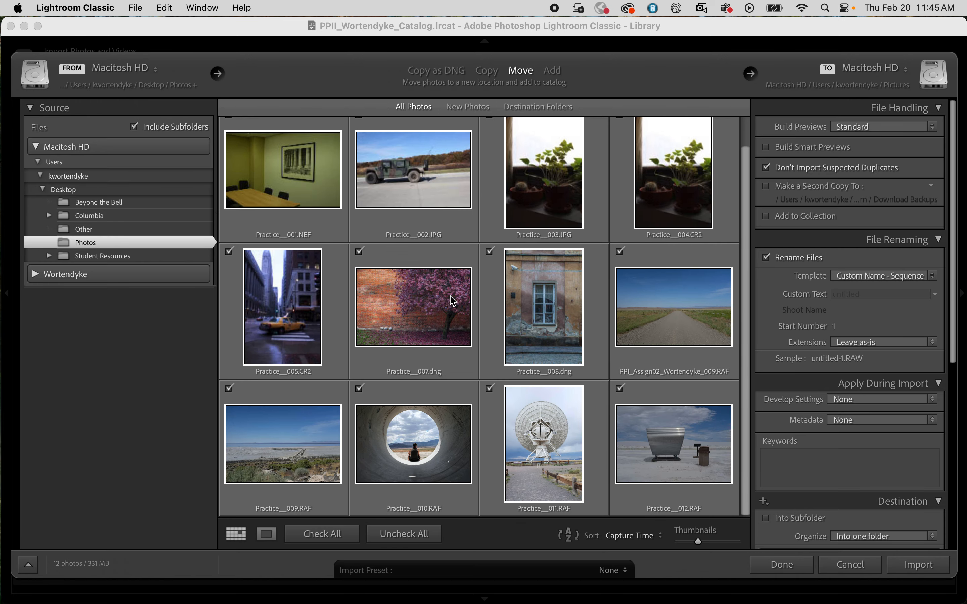
scroll(452, 300, up, 2)
click(290, 216)
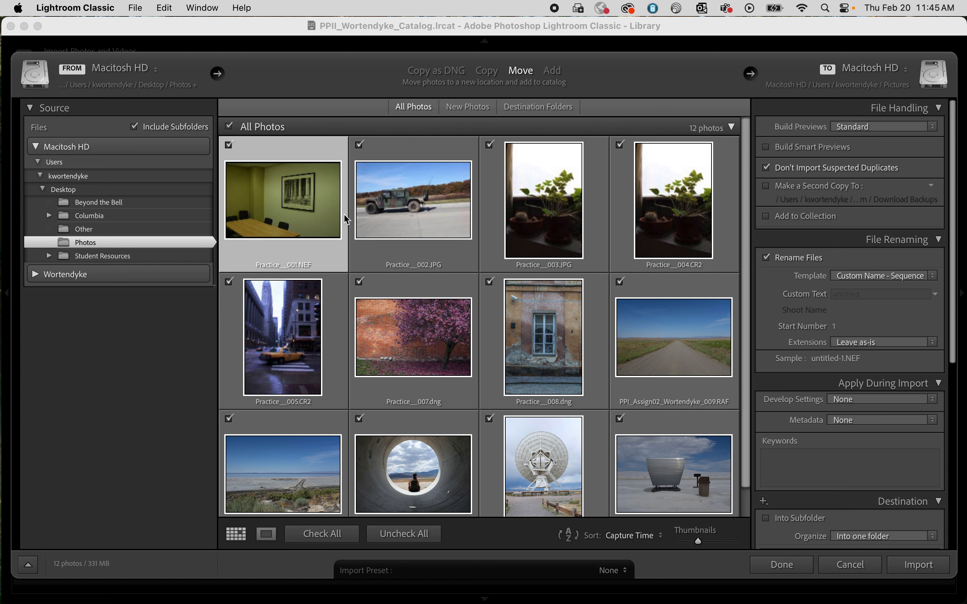
scroll(673, 422, down, 2)
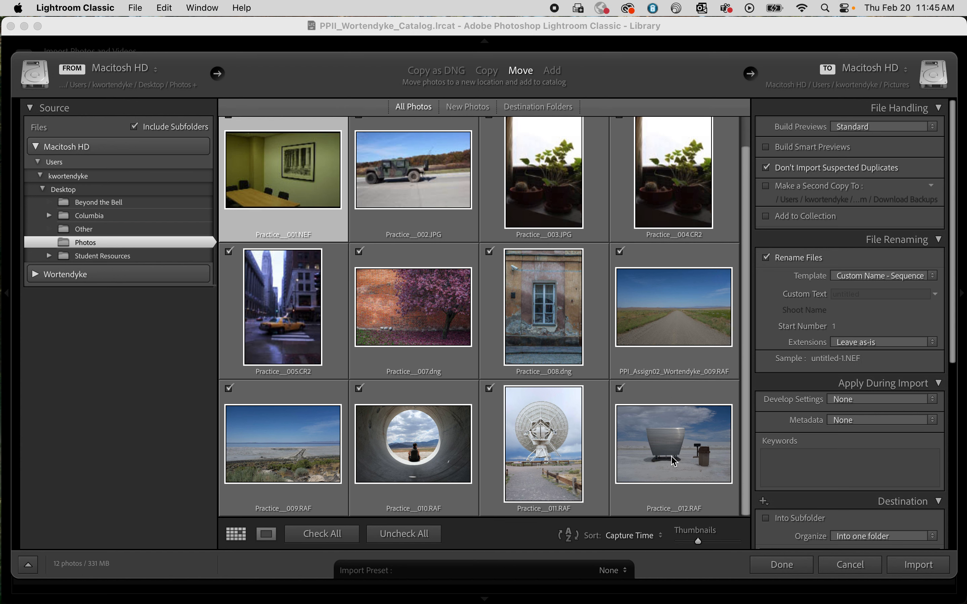
scroll(648, 443, up, 2)
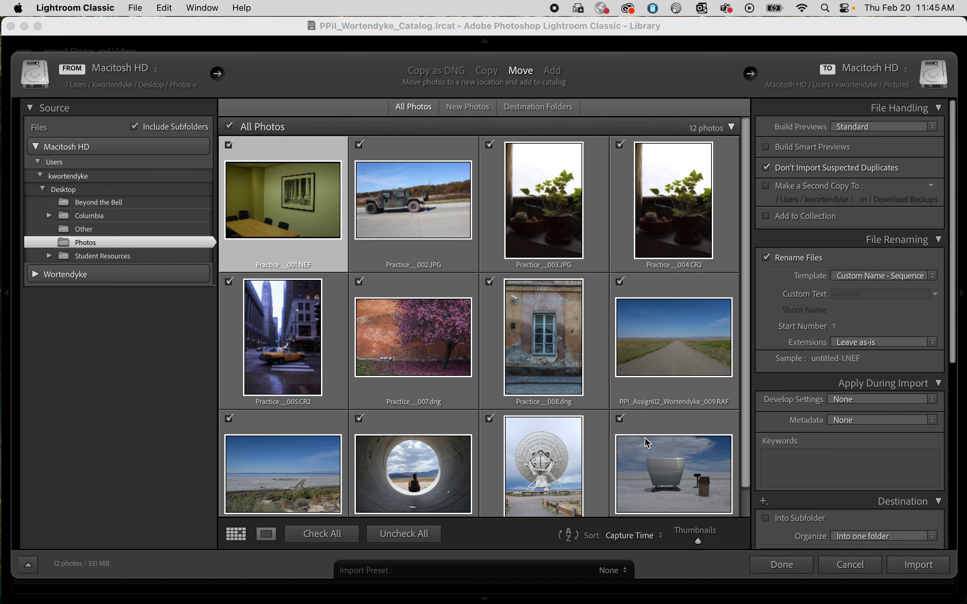
scroll(650, 441, down, 2)
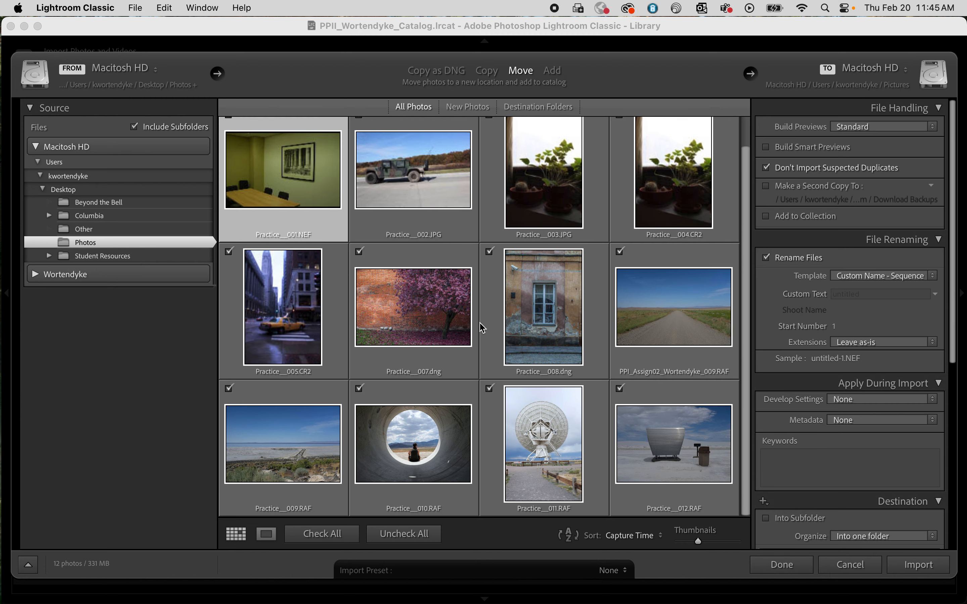
scroll(483, 335, up, 2)
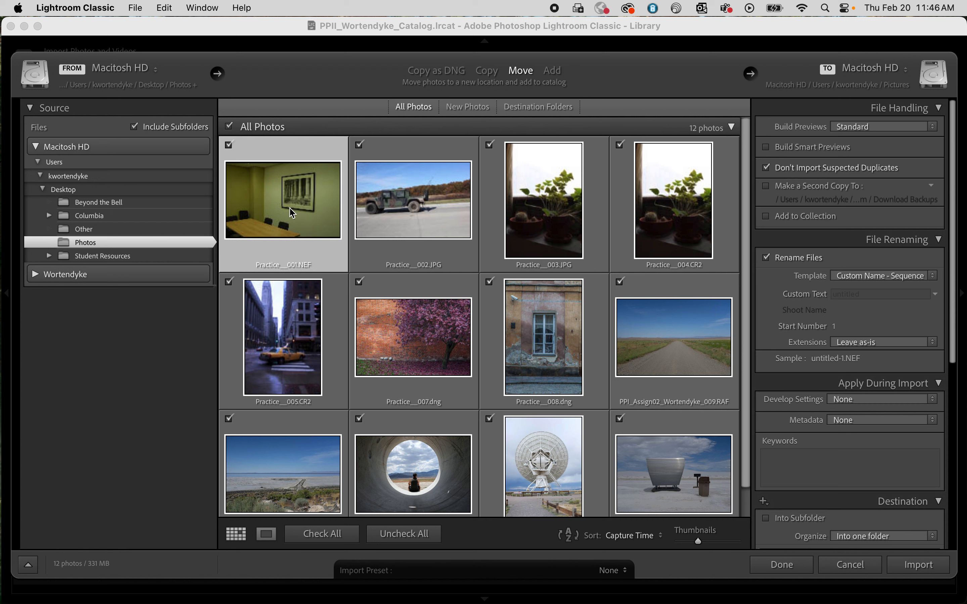
mouse_move(293, 214)
scroll(624, 281, down, 1)
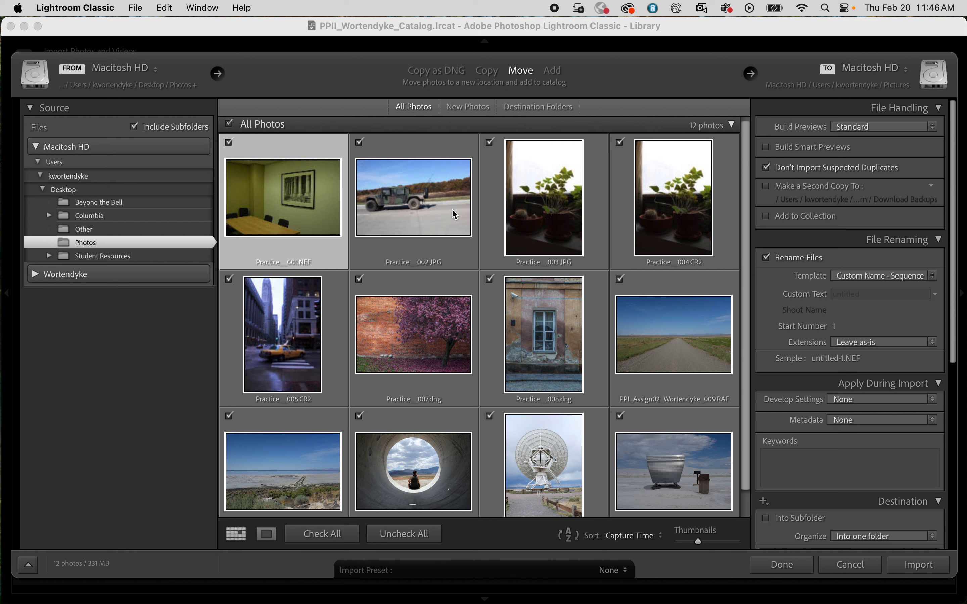
Step: Exclude the Practice__008.dng photo and include it again, and switch the import method to Copy and back to Move
click(490, 279)
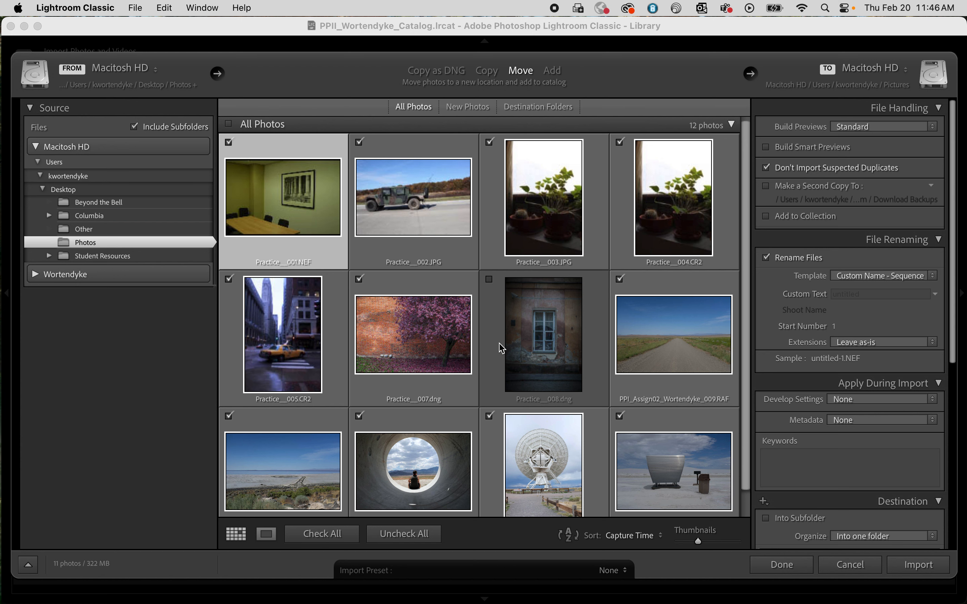
click(490, 280)
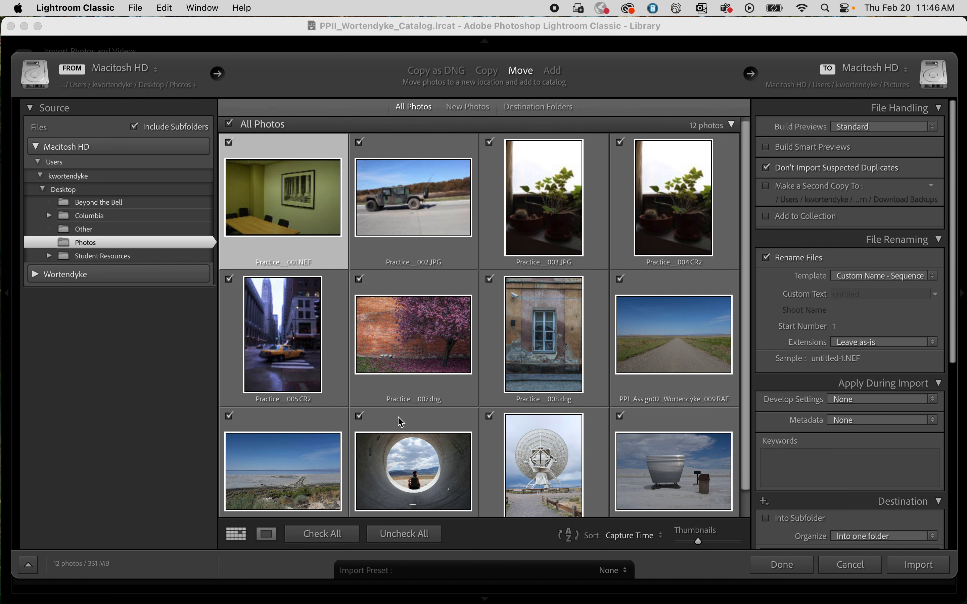
scroll(416, 407, down, 2)
scroll(417, 404, up, 2)
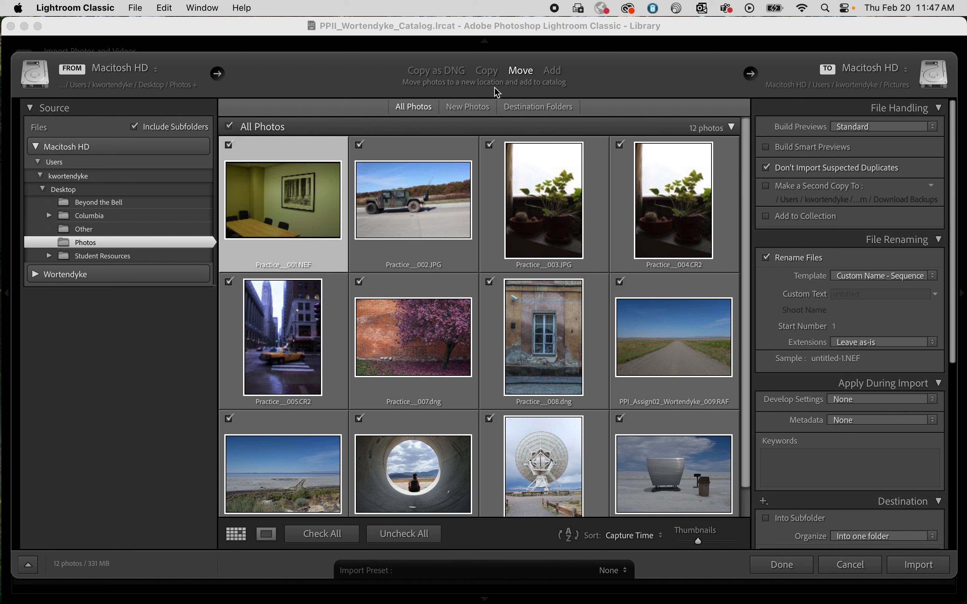
click(488, 72)
click(527, 77)
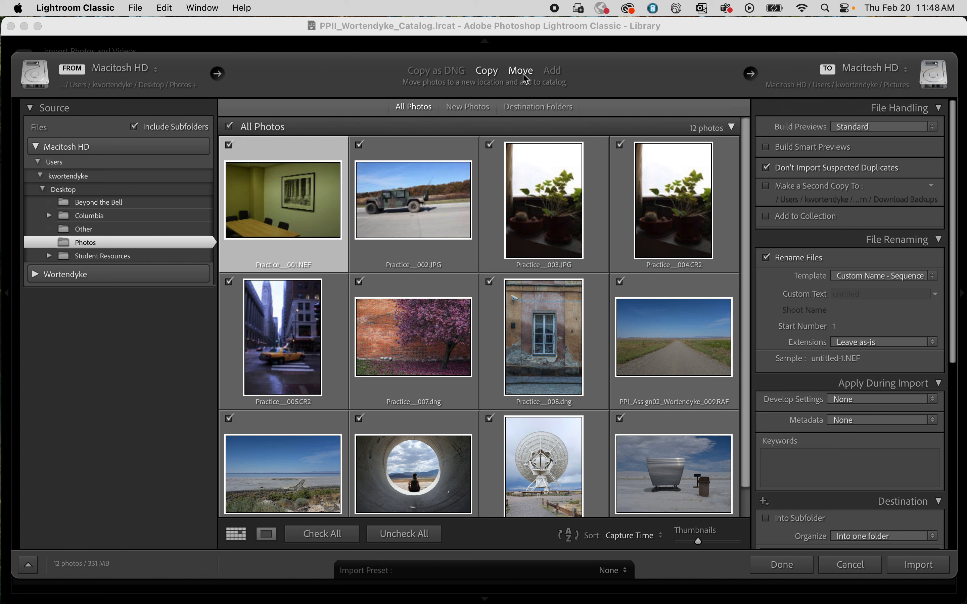
Step: Browse for another import destination and go to the Camera Files folder inside Lightroom Library on the external drive
click(906, 70)
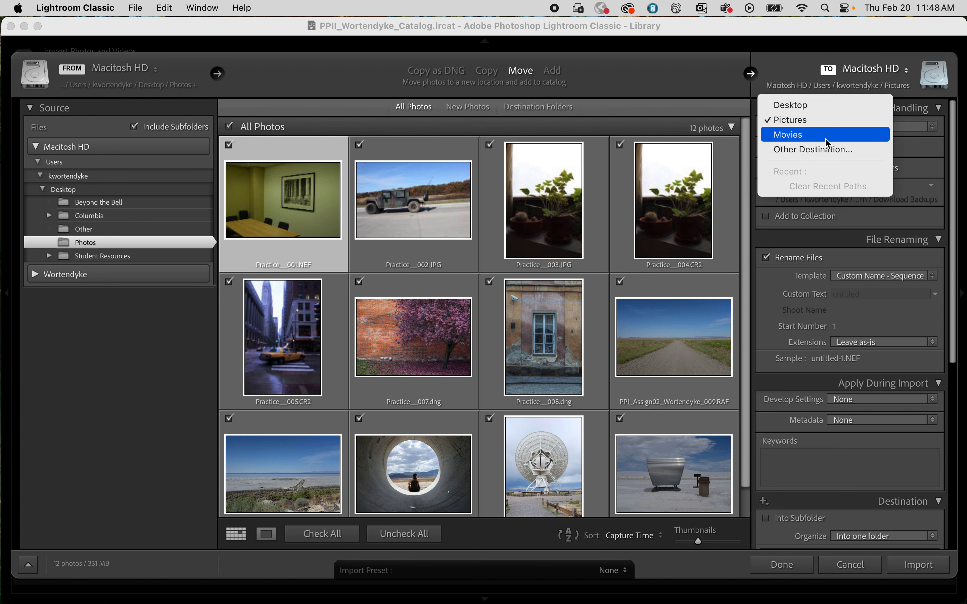
click(823, 151)
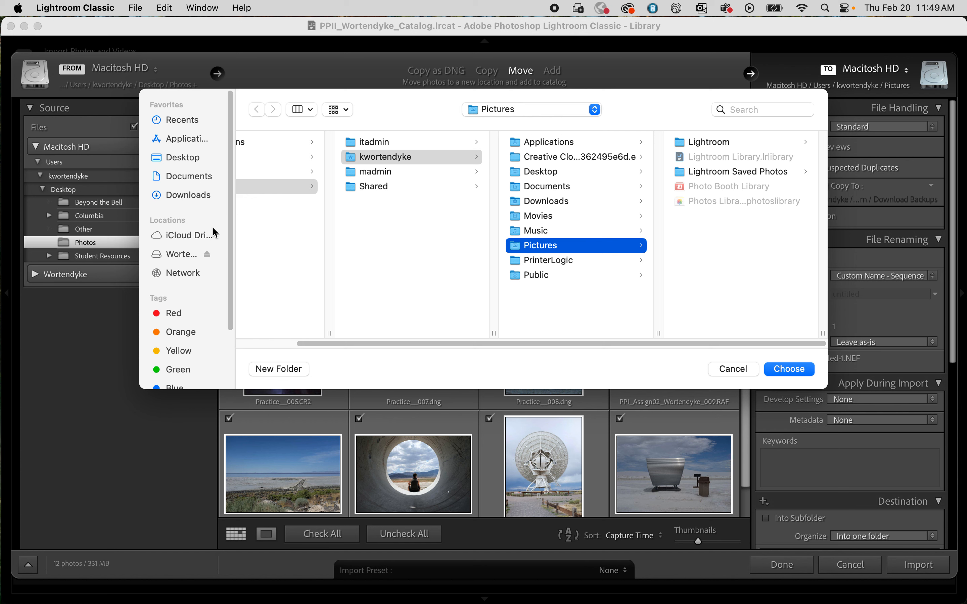
click(170, 254)
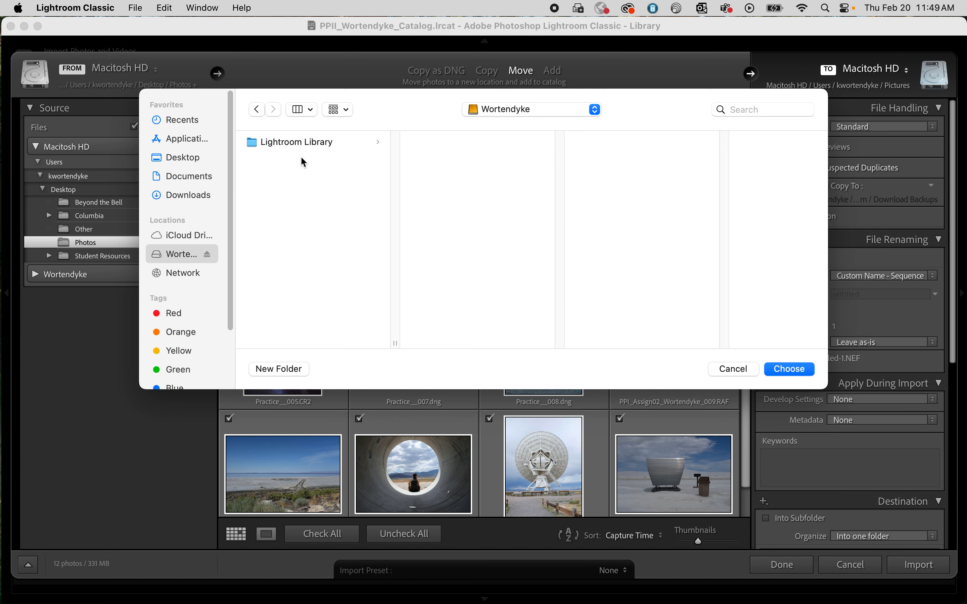
click(312, 143)
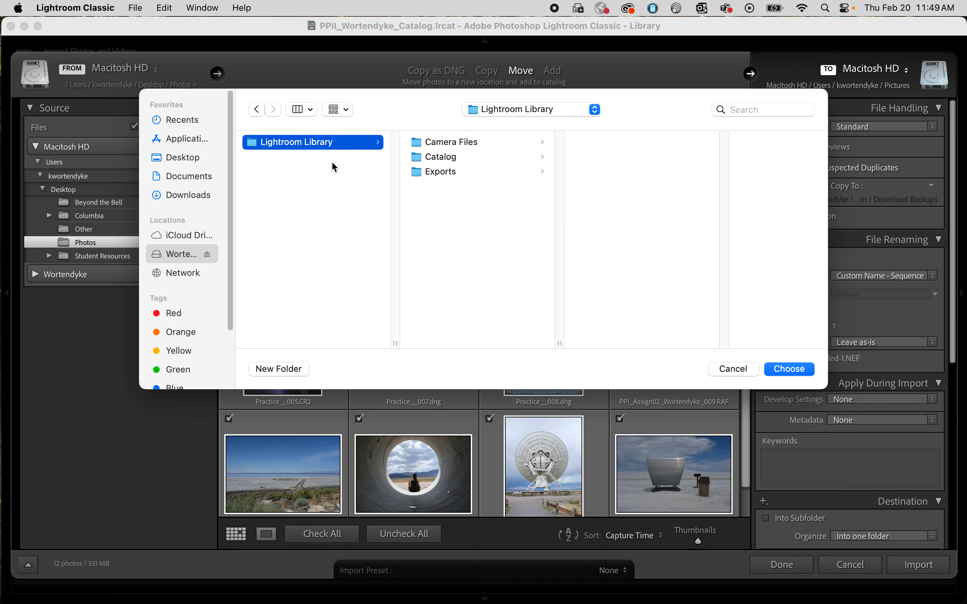
click(463, 143)
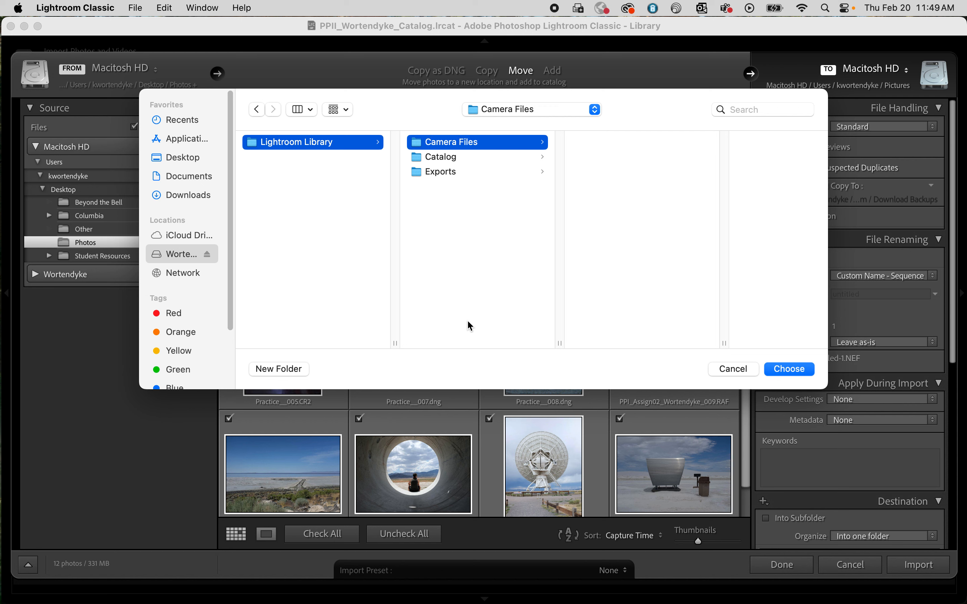
Step: Start a new folder inside Camera Files and name it PPII_Assign01_ followed by the photographer's last name
click(290, 370)
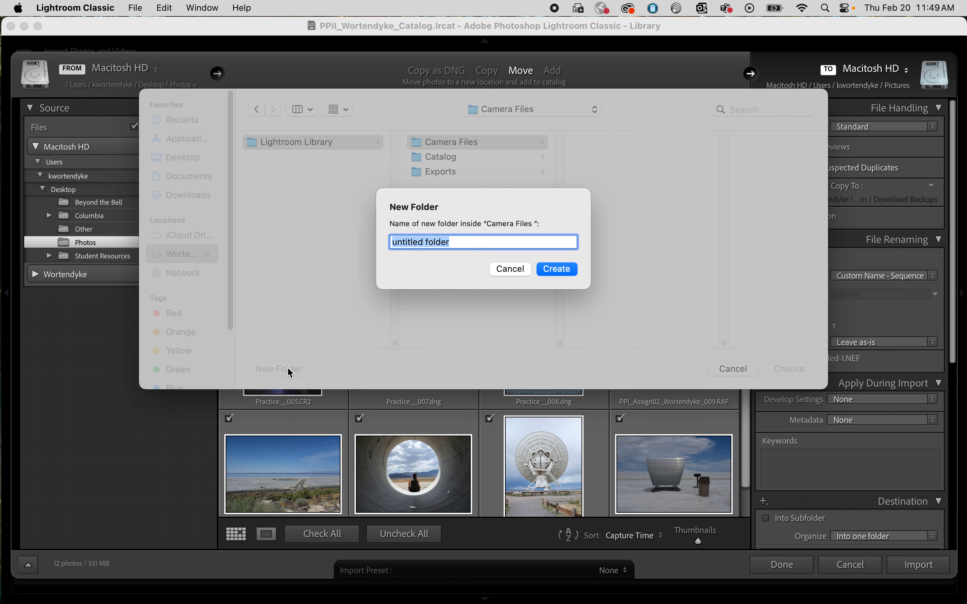
text(PPII_)
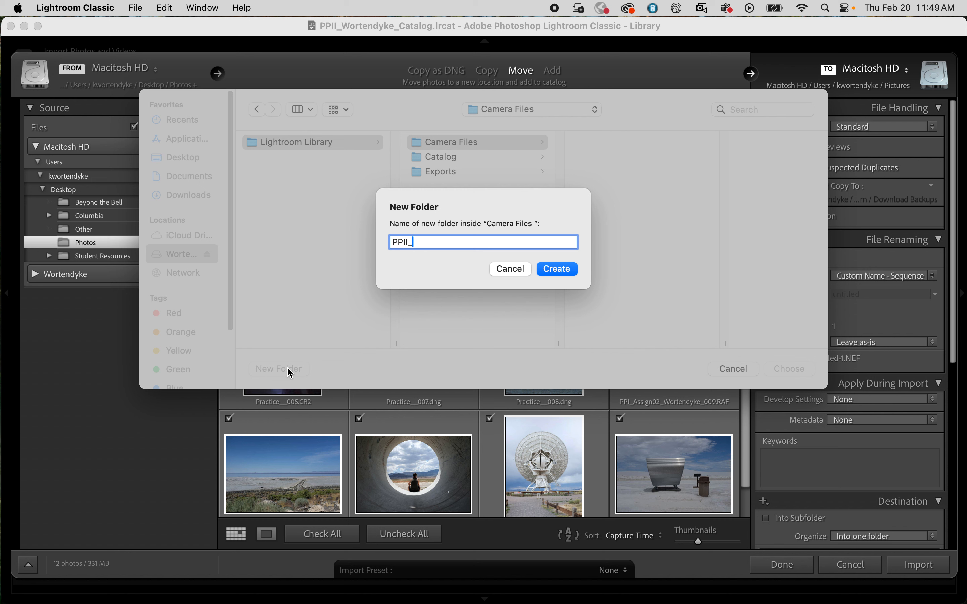
text(Assign01_Wortendyke)
Step: Replace Assign01 with GETLOST in the new folder's name and create the folder
drag(450, 244, 416, 243)
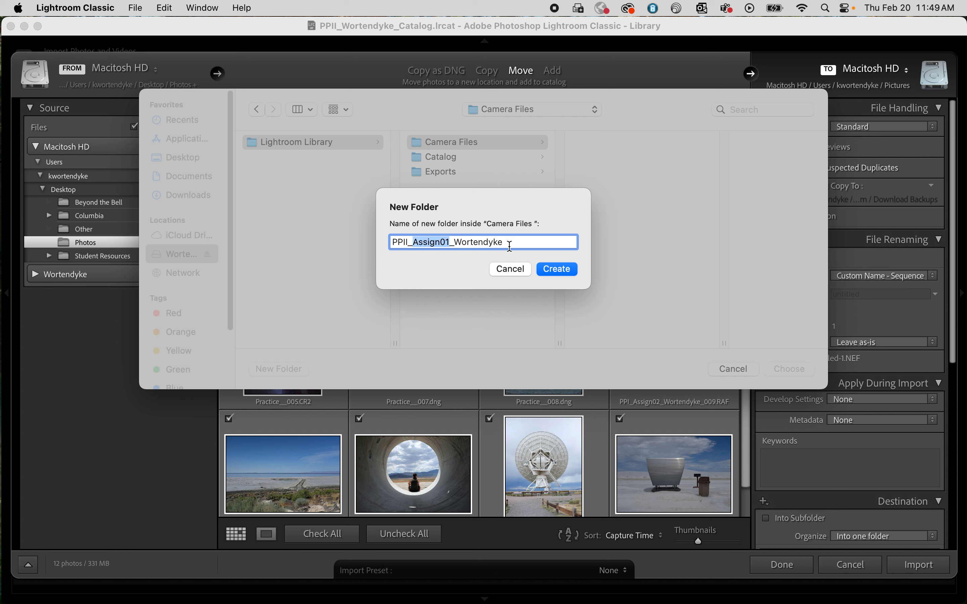
text(GET)
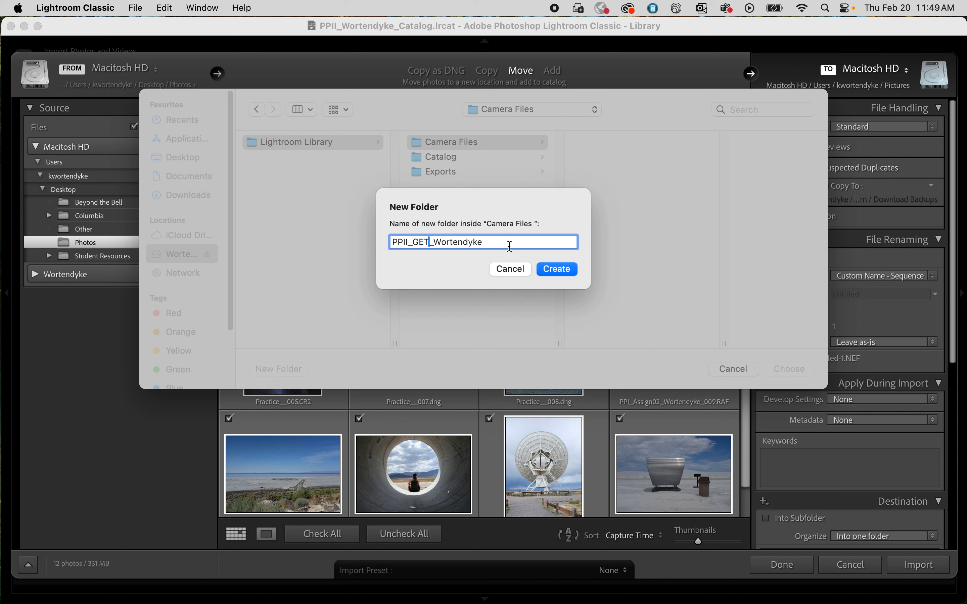
text(LOST)
click(559, 270)
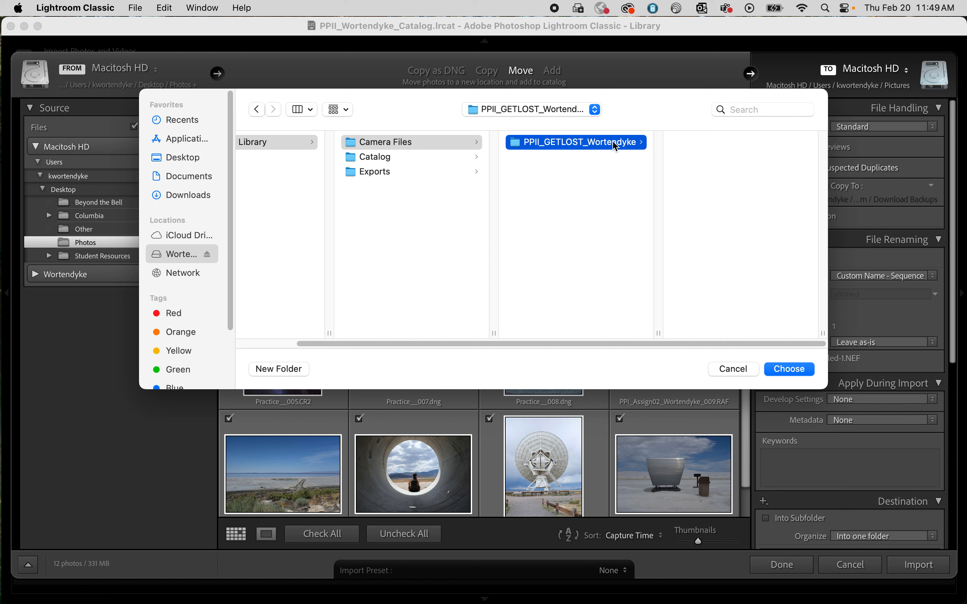
Step: Use the newly created PPII_GETLOST folder as the import destination
right_click(642, 145)
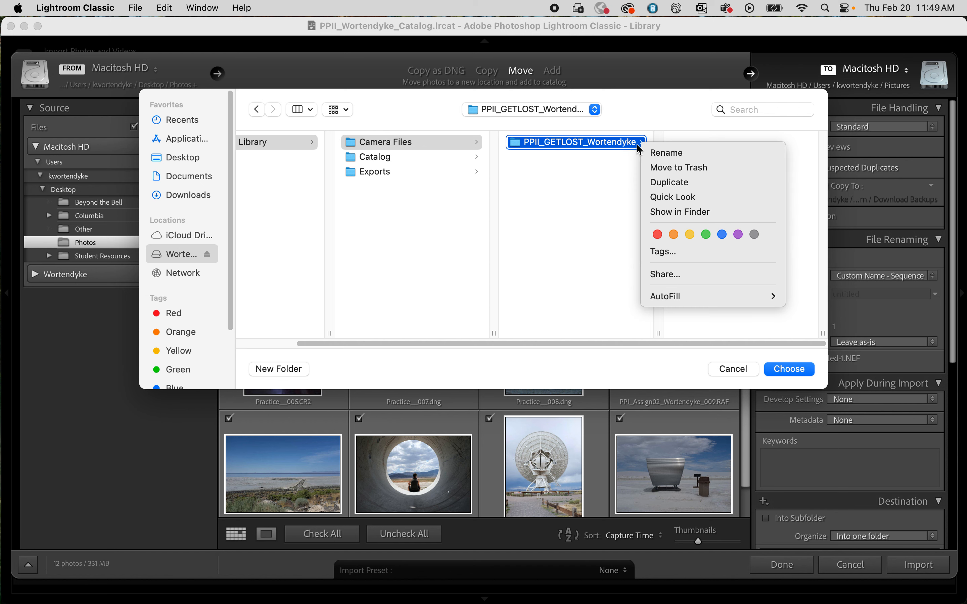
click(600, 161)
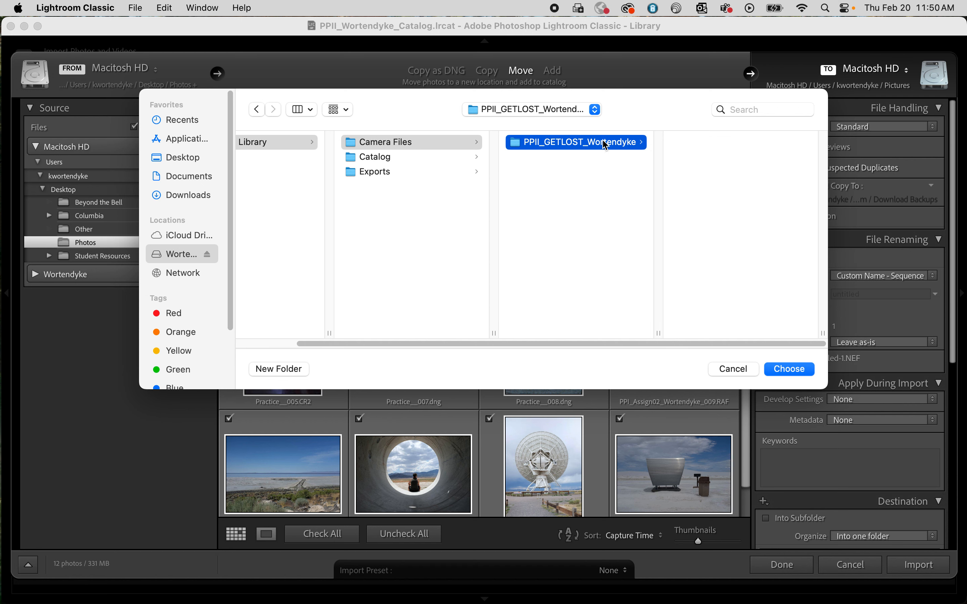
click(791, 369)
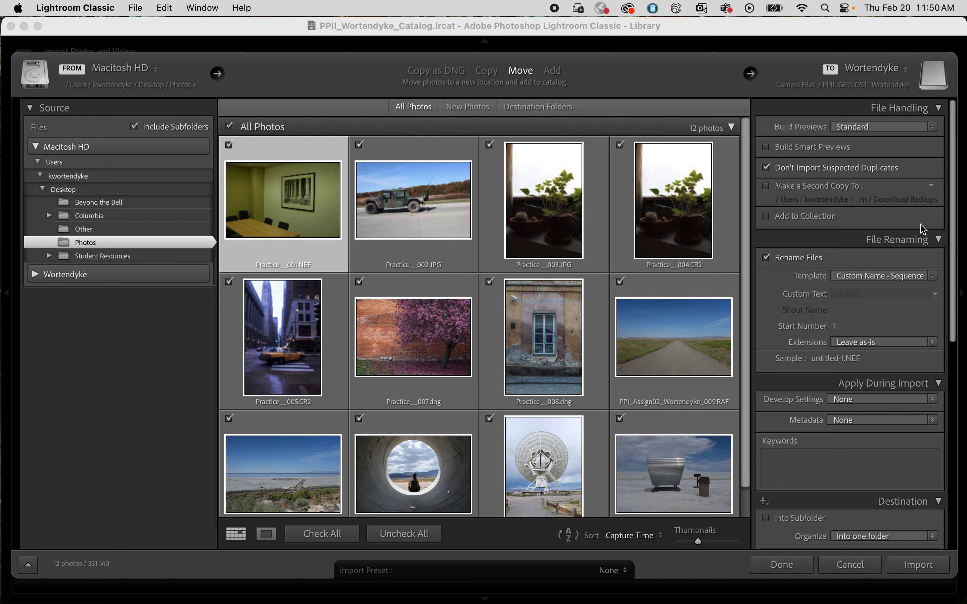
Step: Collapse the File Renaming, Apply During Import and Destination settings, leaving only the File Handling section expanded
click(936, 240)
click(939, 260)
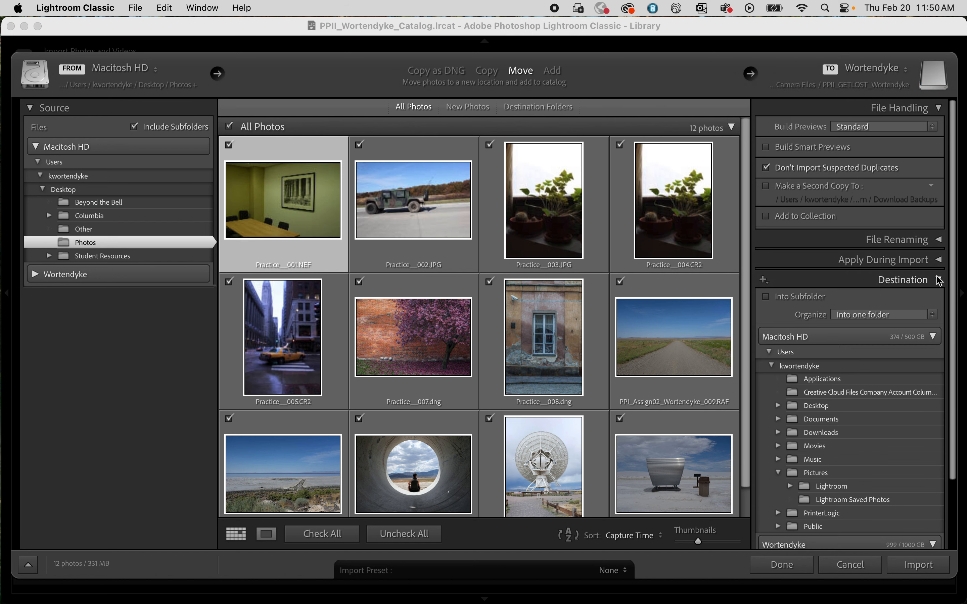
click(939, 280)
click(930, 107)
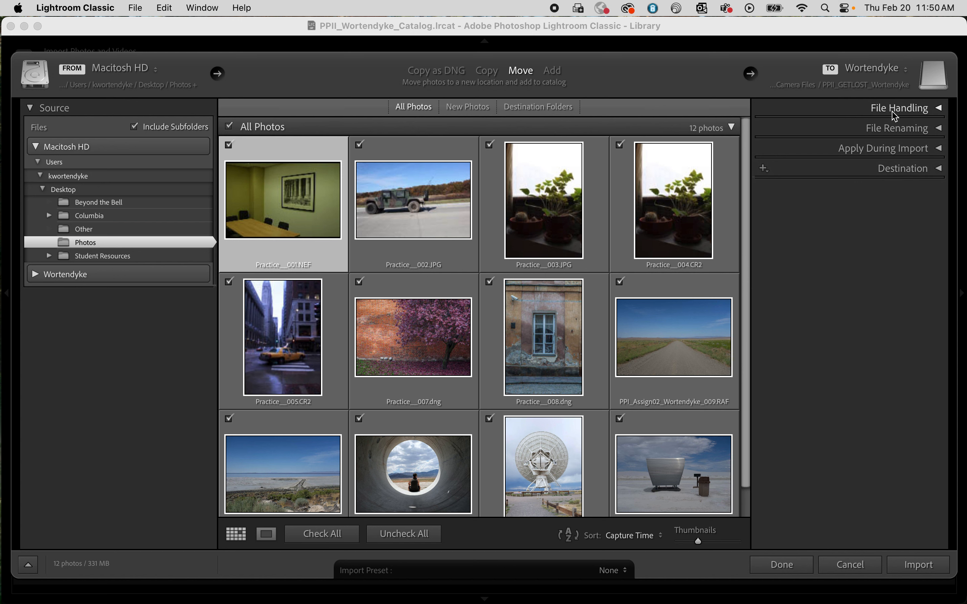
click(911, 111)
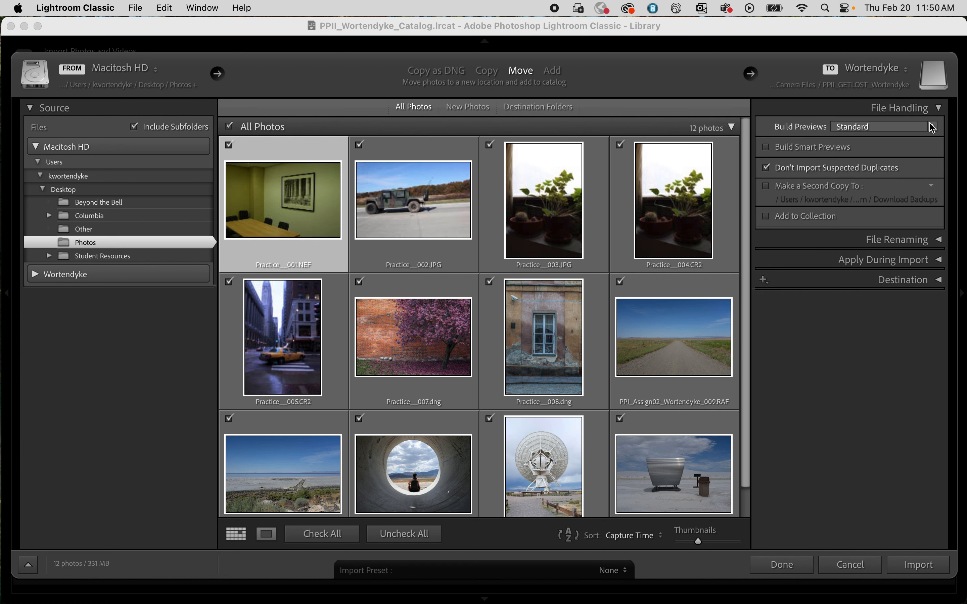
Step: Enable building smart previews for the import and collapse the File Handling settings
click(767, 149)
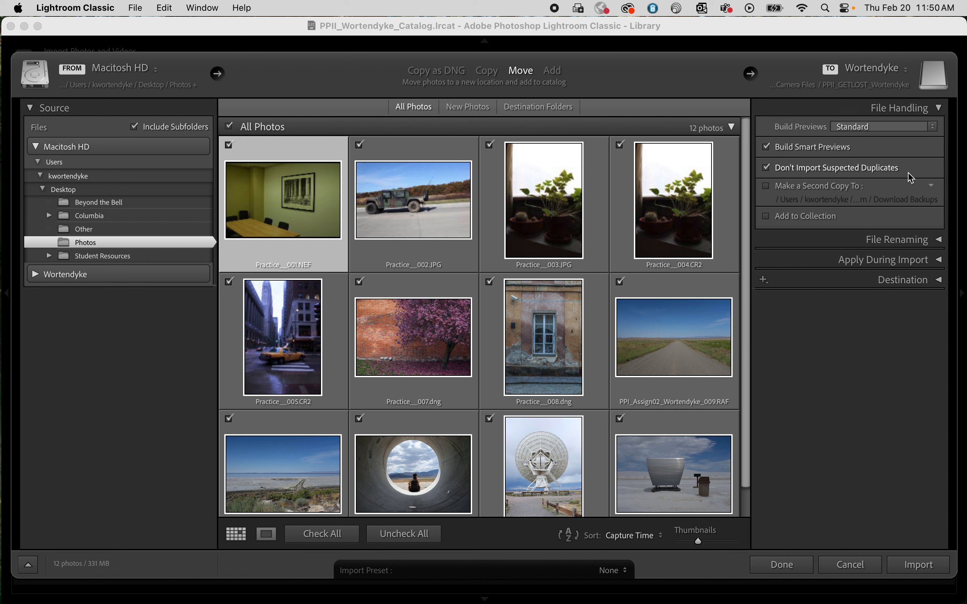
click(939, 109)
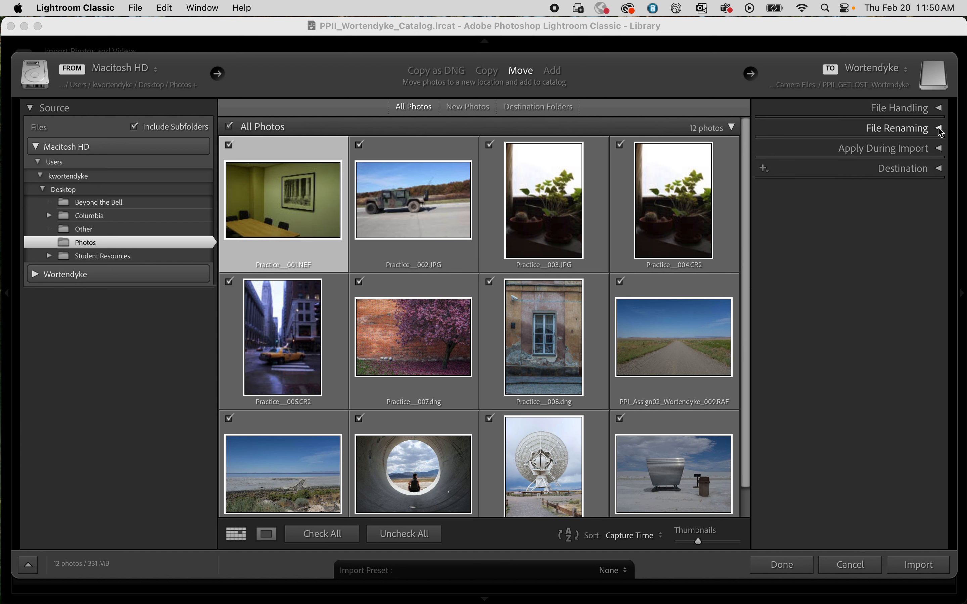
Step: Open the Filename Template Editor from the File Renaming settings and clear the existing Custom Name - Sequence template
click(940, 129)
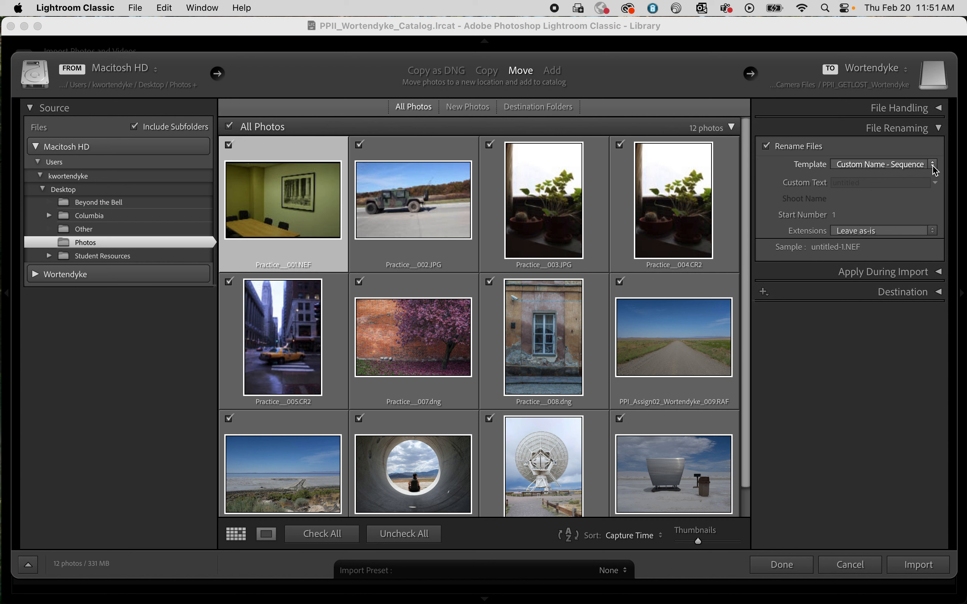
click(934, 165)
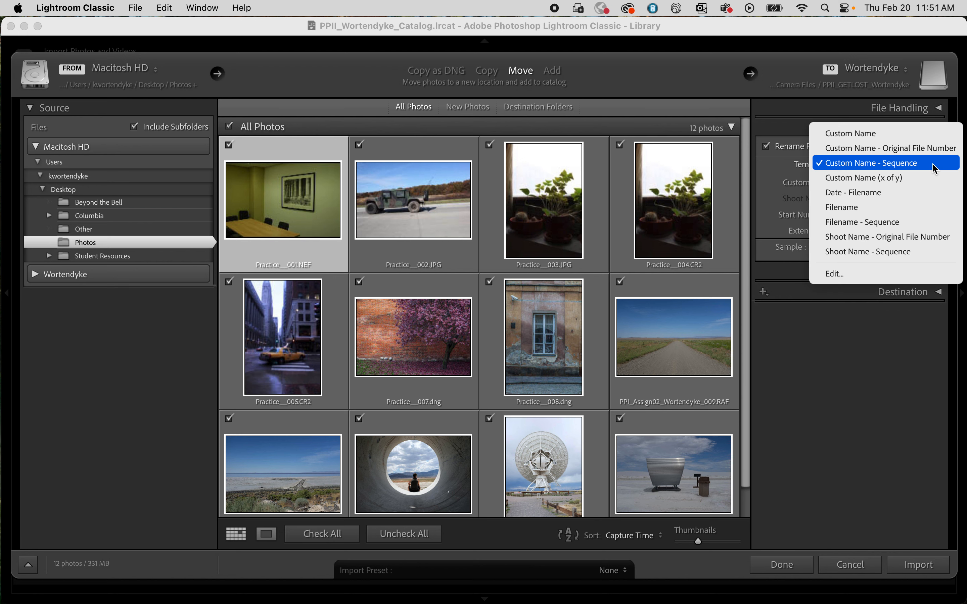
click(933, 168)
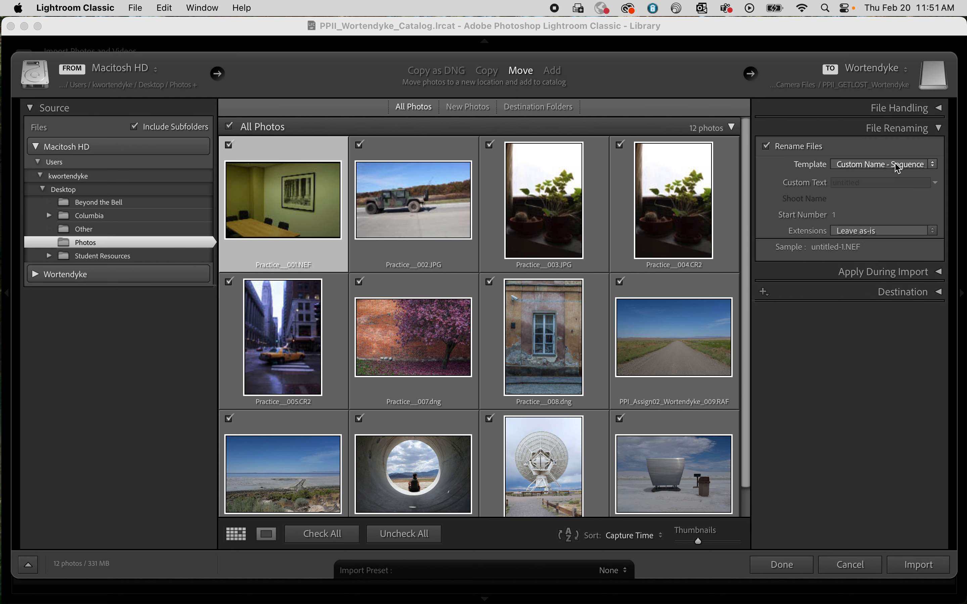
click(933, 166)
click(871, 274)
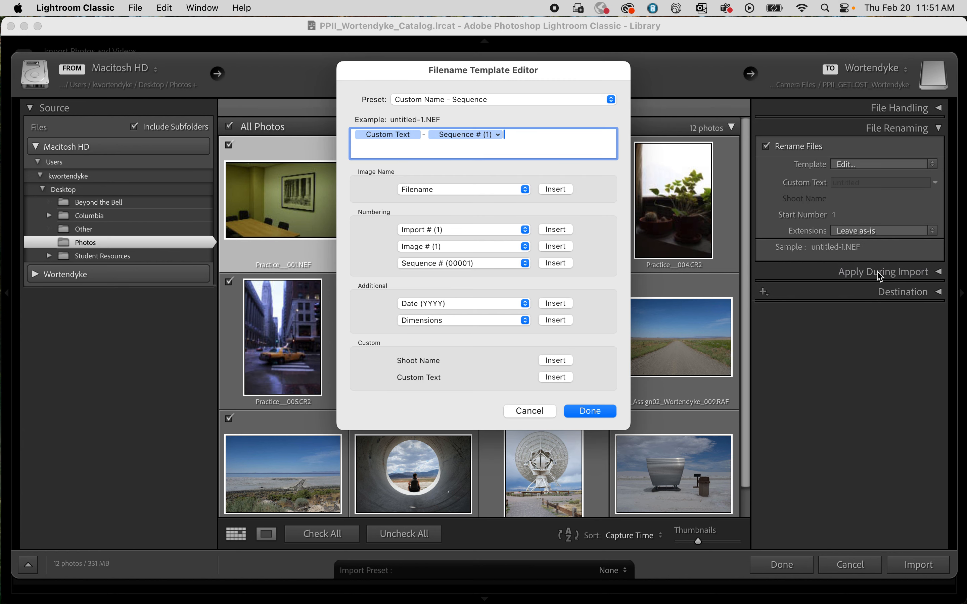
key(BackSpace)
key(BackSpace)
key(BackSpace)
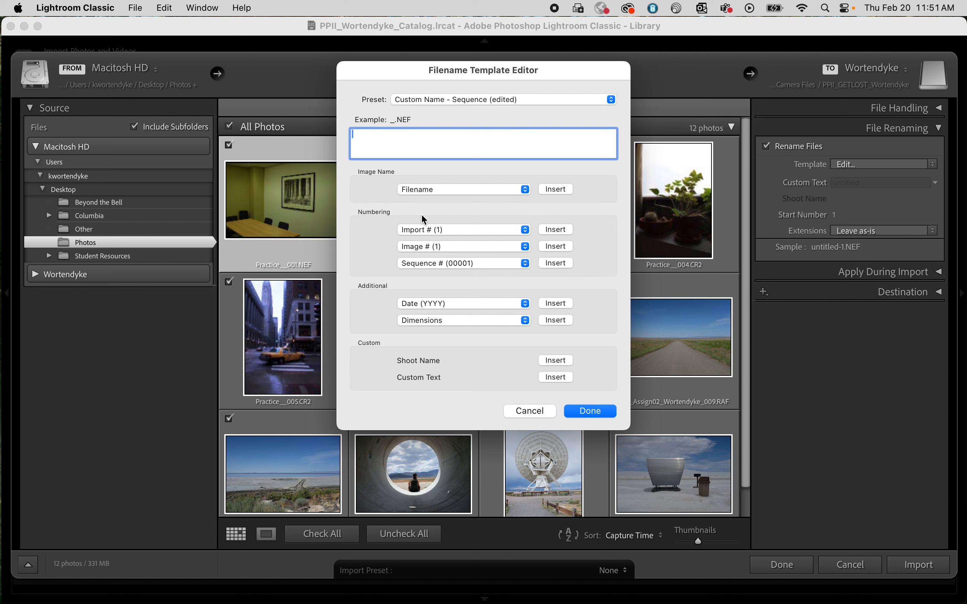
Step: Build the filename template from PPII_, the Custom Text token, an underscore and the three-digit Sequence # (001) token
click(468, 189)
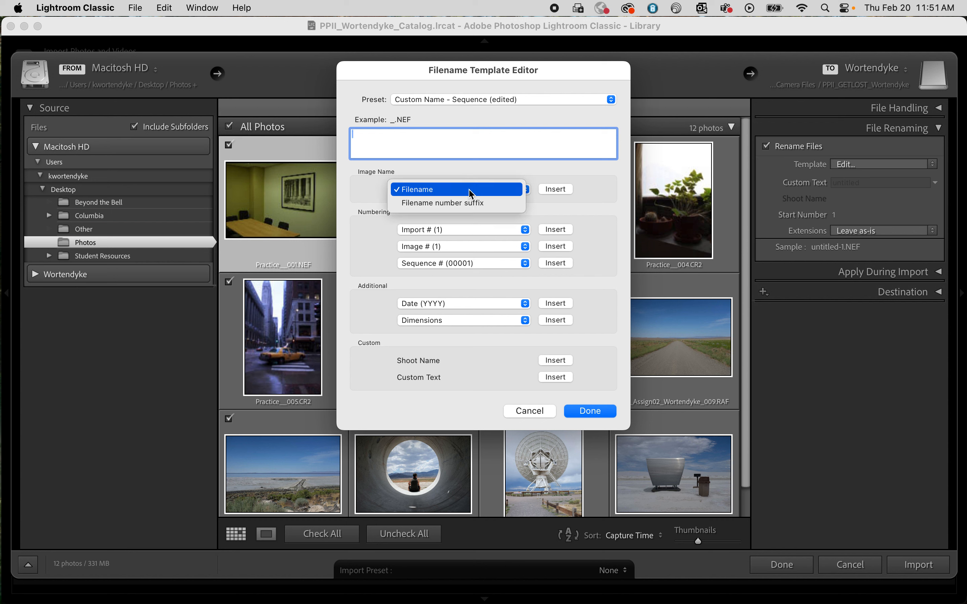
click(359, 181)
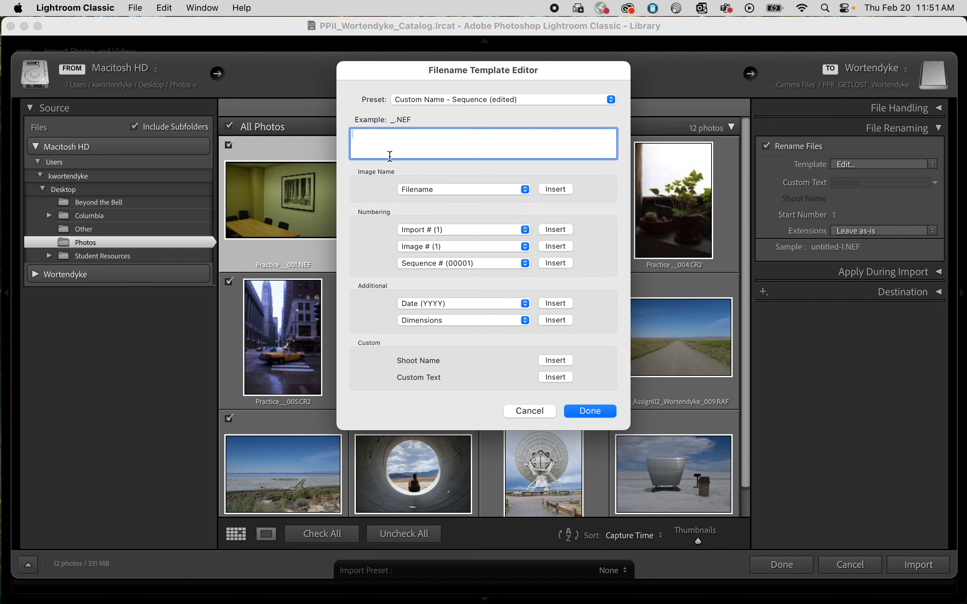
text(PPII_)
click(562, 376)
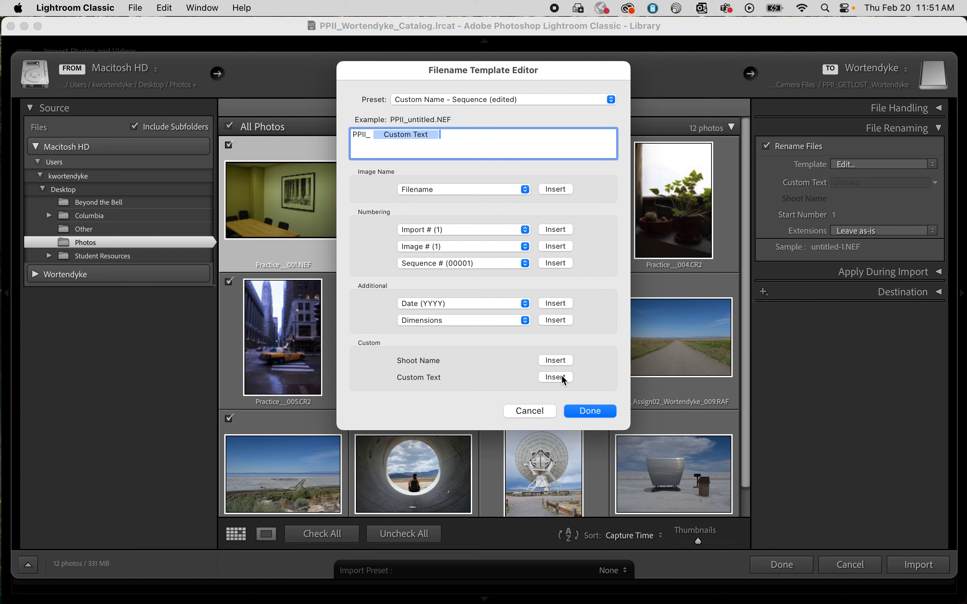
text(_)
click(525, 263)
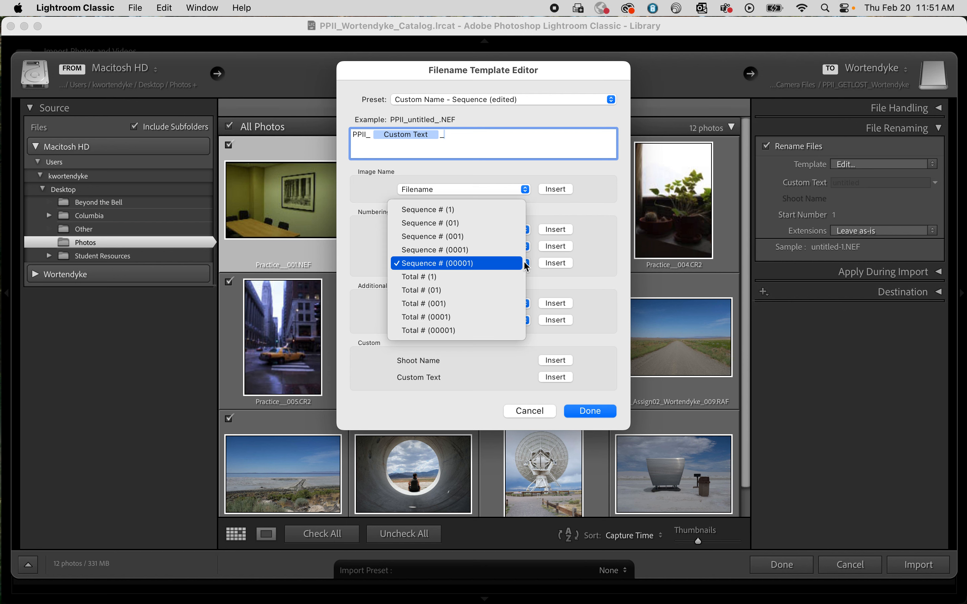
click(474, 237)
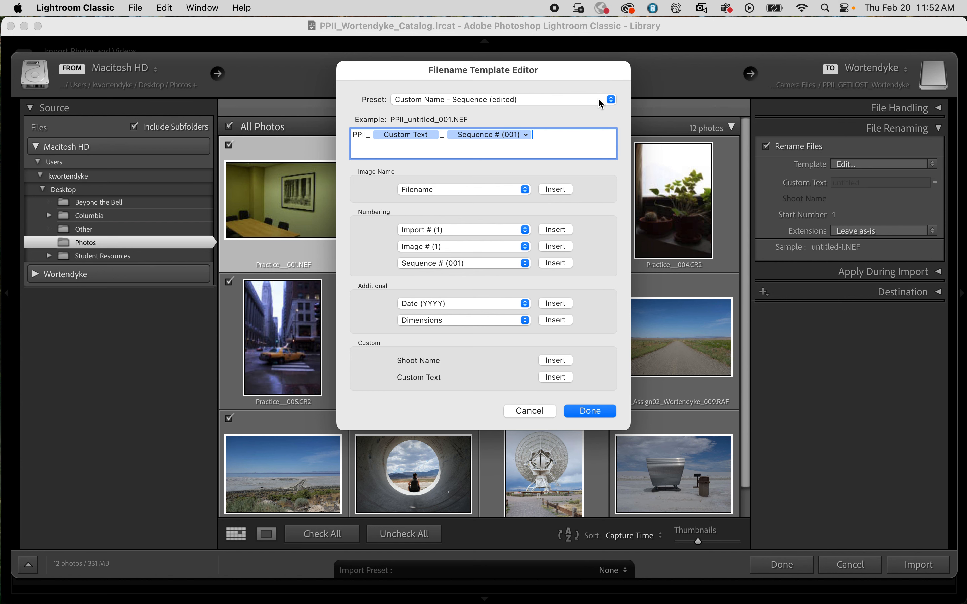
Step: Save the filename template as a new preset named File Name and finish editing it
click(612, 100)
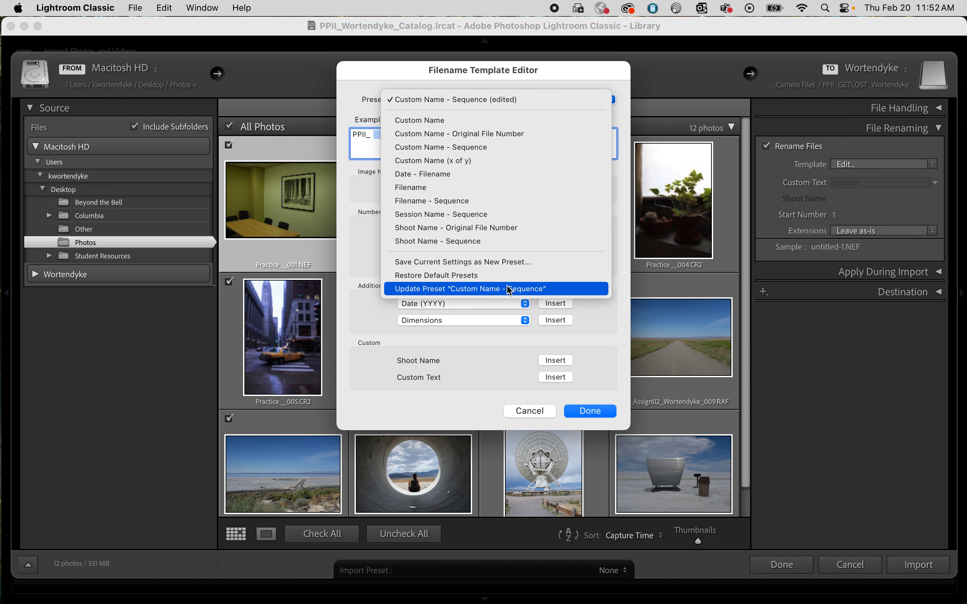
click(470, 267)
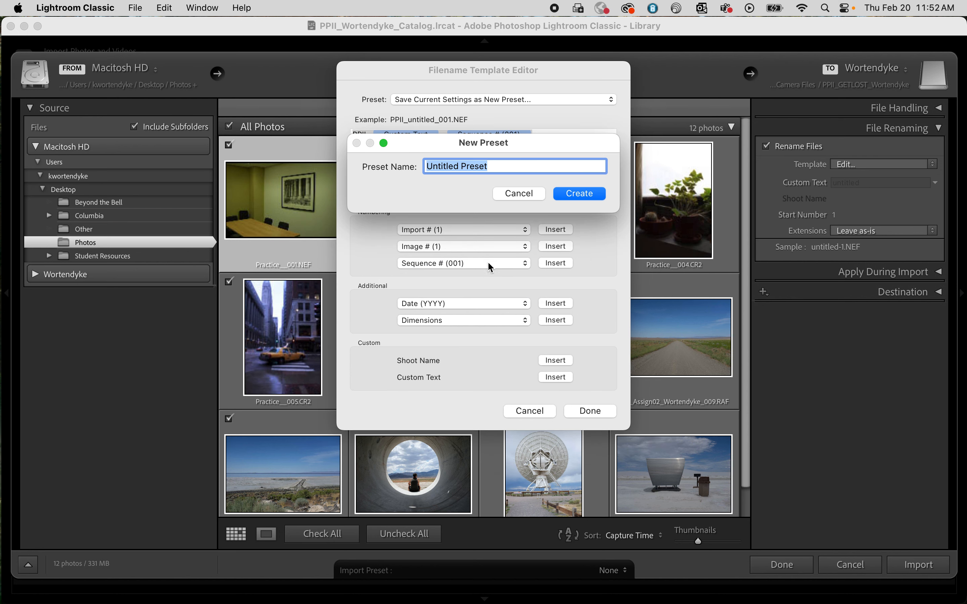
text(File Name)
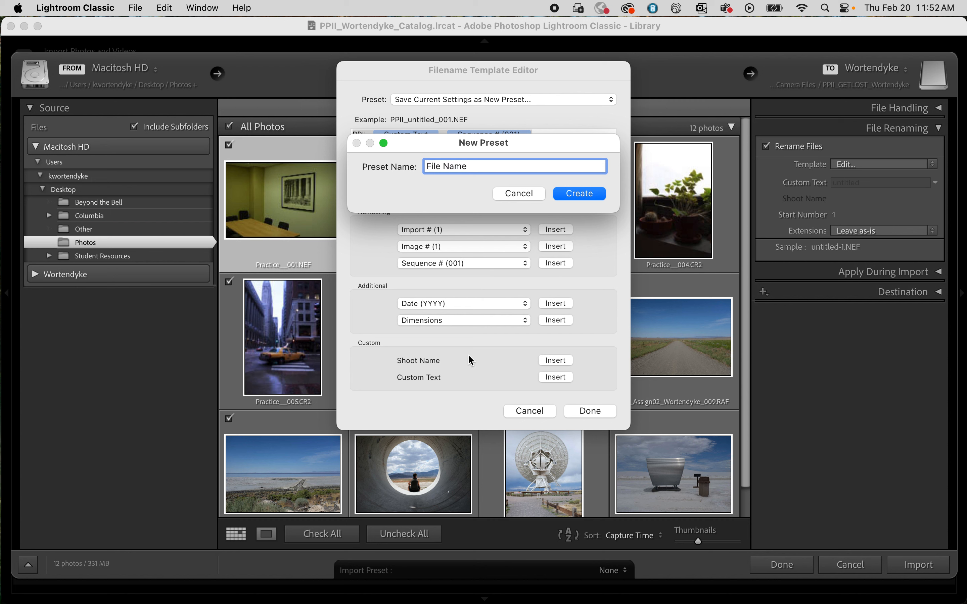
click(576, 194)
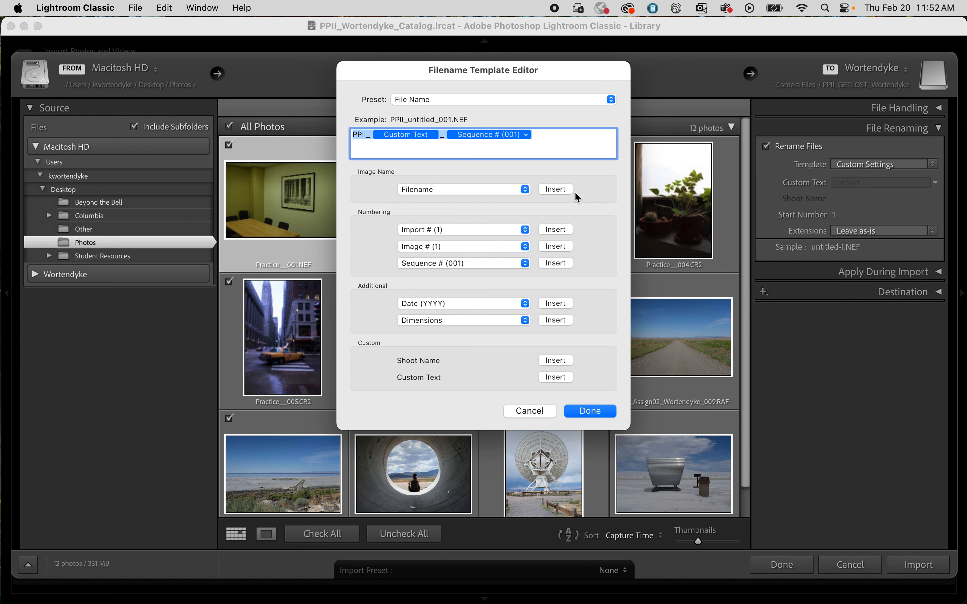
click(590, 412)
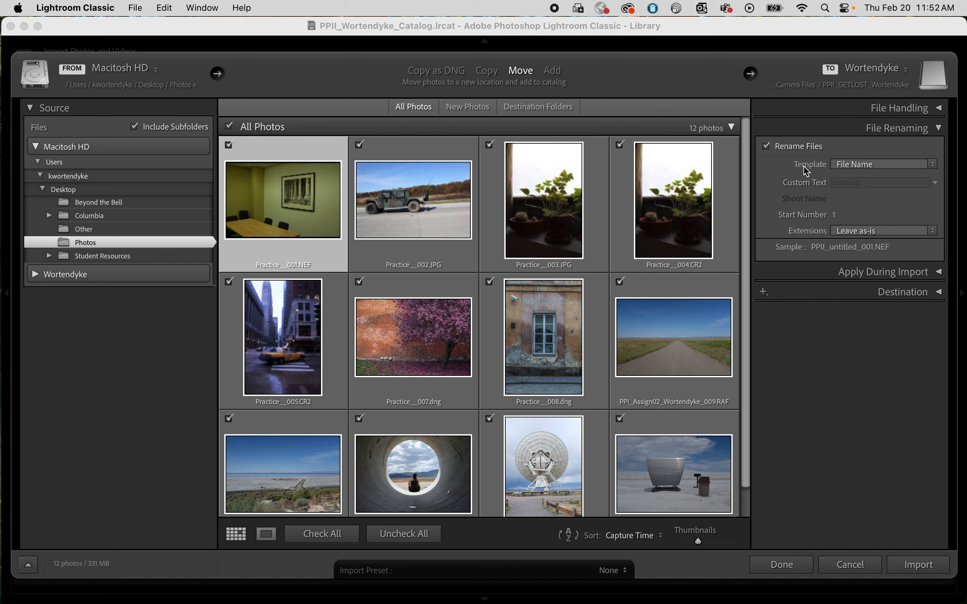
Step: Rename the imported files with the File Name template, using GETLOST as the custom text, and collapse the File Renaming settings
click(935, 166)
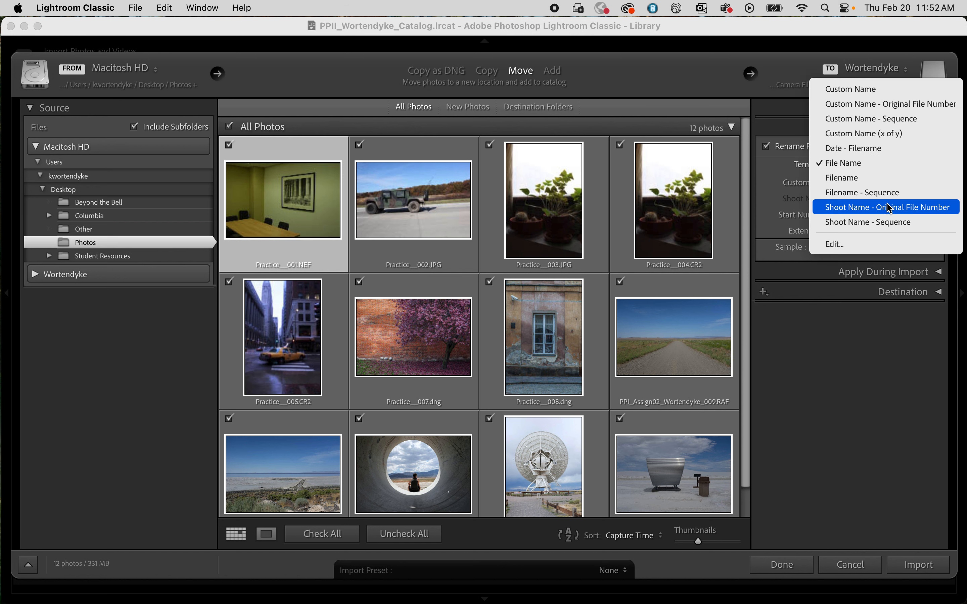
click(845, 164)
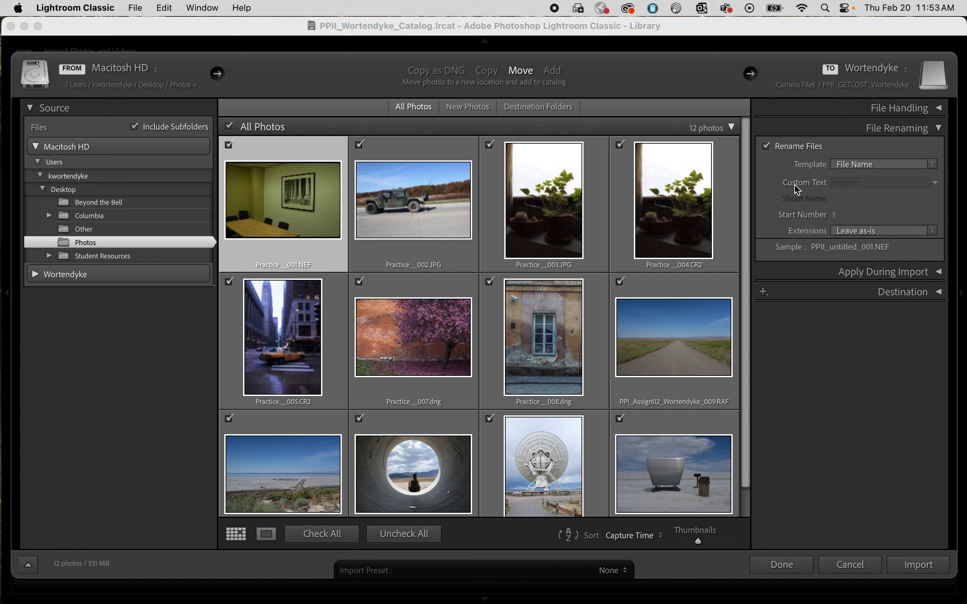
click(850, 184)
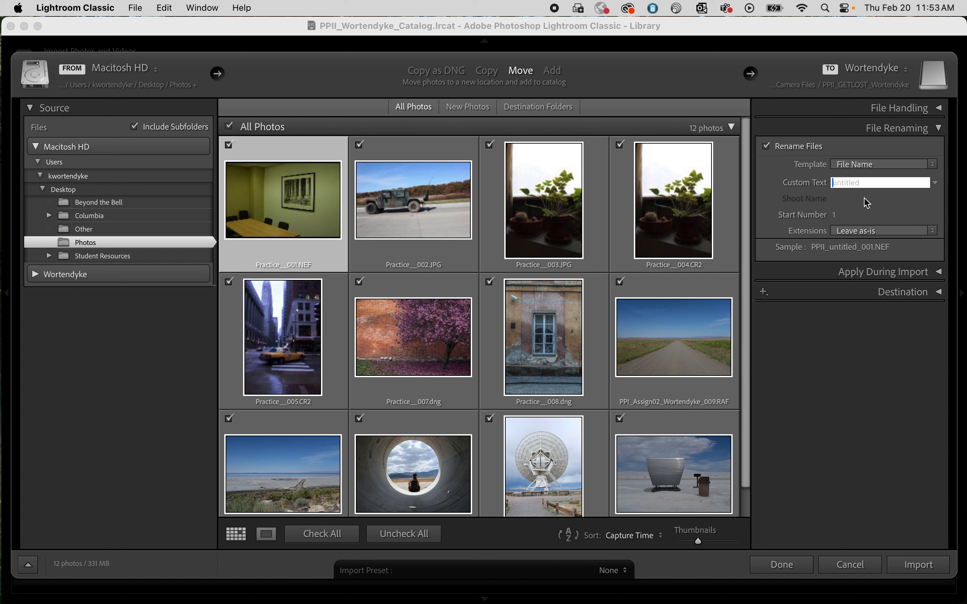
text(GETLOST)
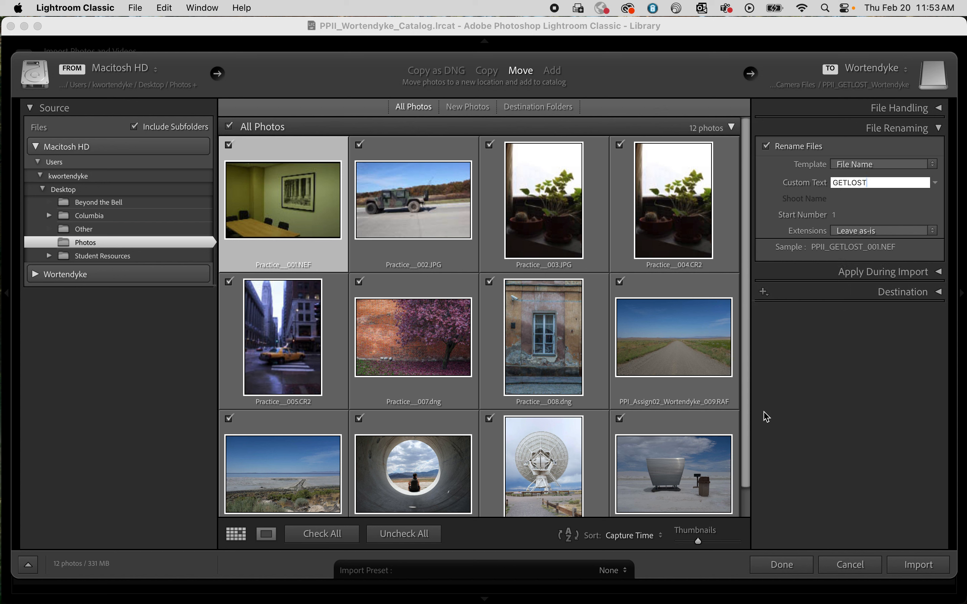
click(936, 167)
click(888, 167)
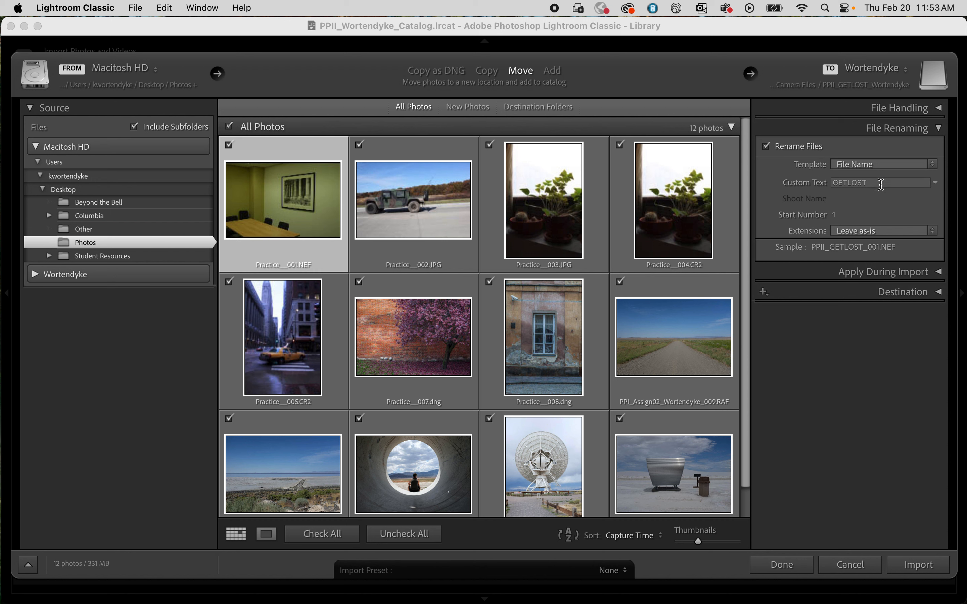
click(939, 129)
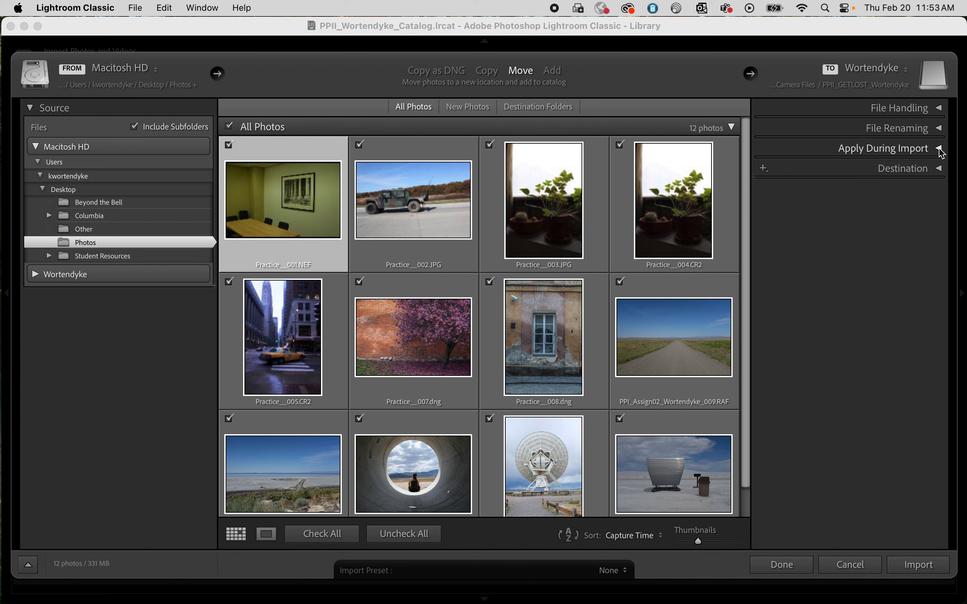
Step: Start a new metadata preset in the Apply During Import settings and name it Copyright
click(940, 149)
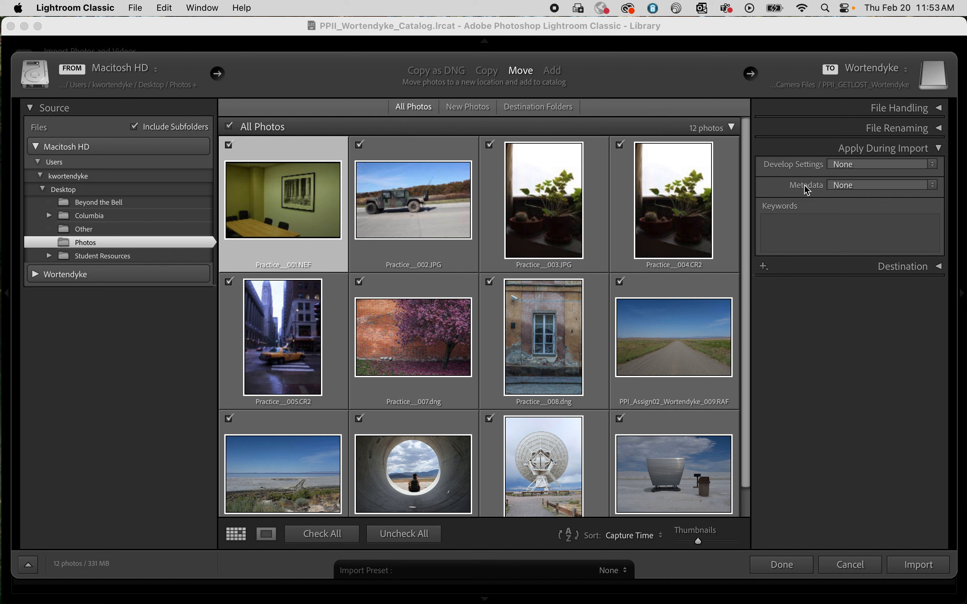
click(936, 187)
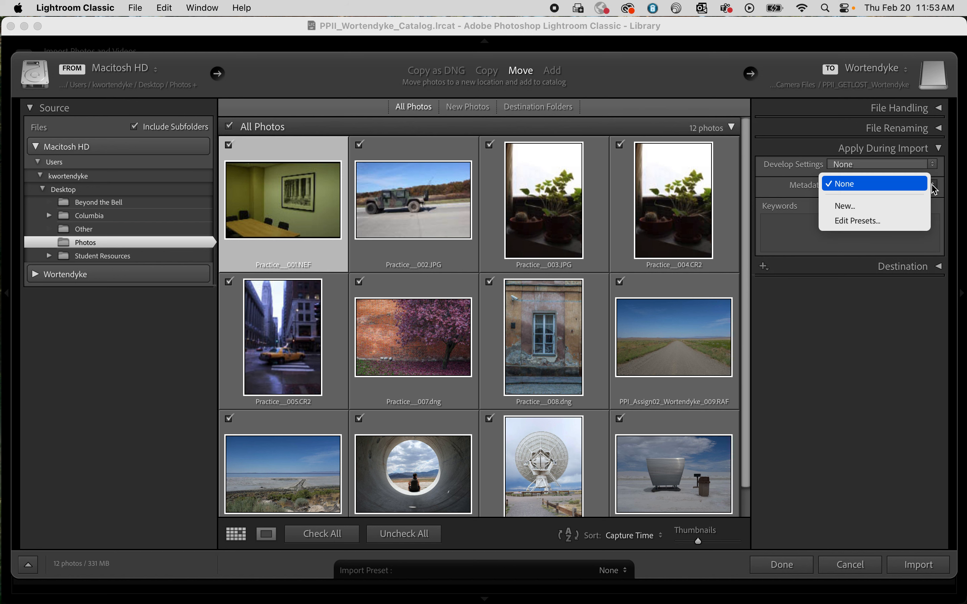
click(899, 206)
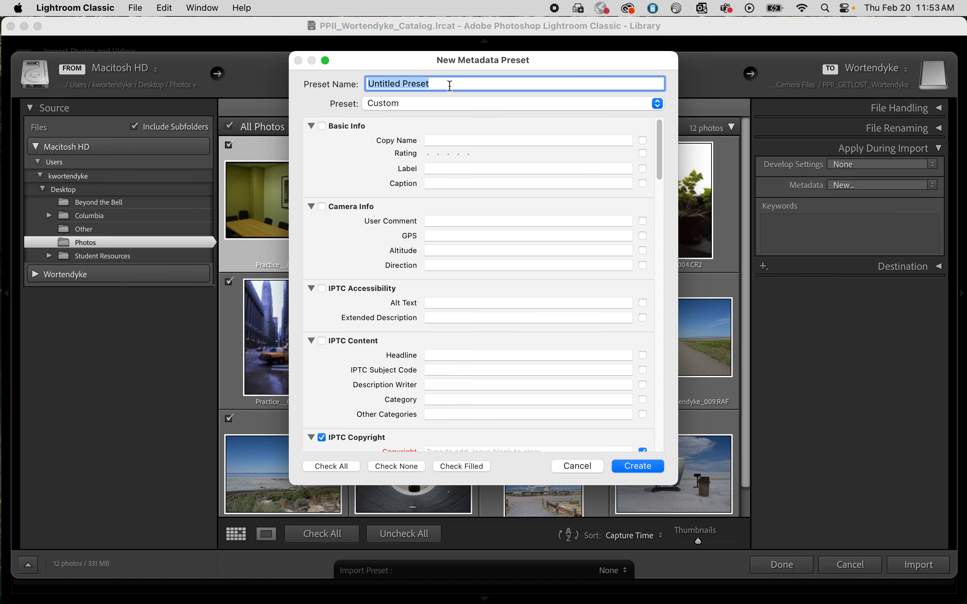
text(Copyright)
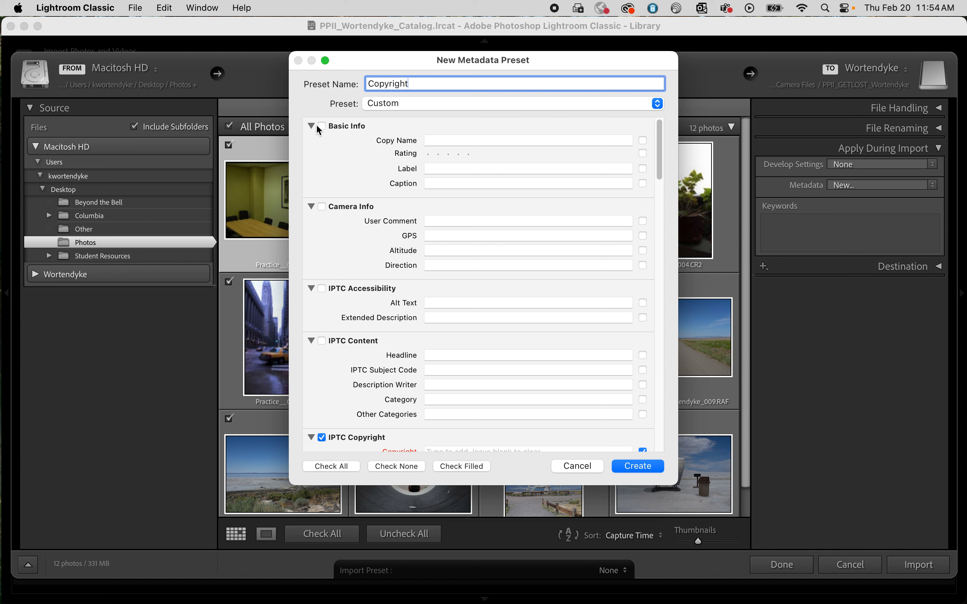
Step: Collapse the Basic Info, Camera Info, IPTC Accessibility and IPTC Content sections of the metadata preset
scroll(350, 176, down, 1)
scroll(351, 175, down, 3)
scroll(354, 173, up, 4)
click(311, 126)
click(310, 145)
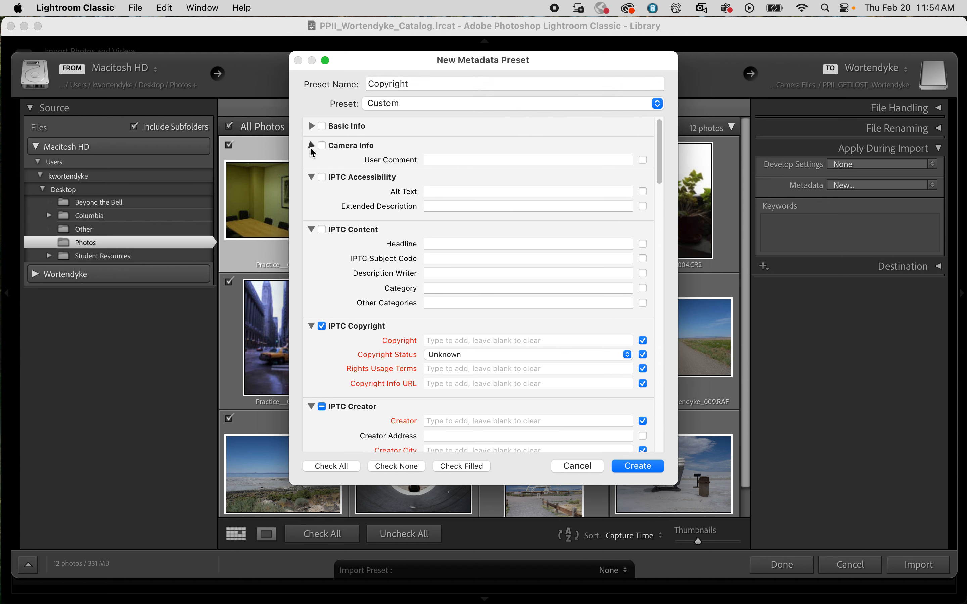
click(311, 165)
click(312, 185)
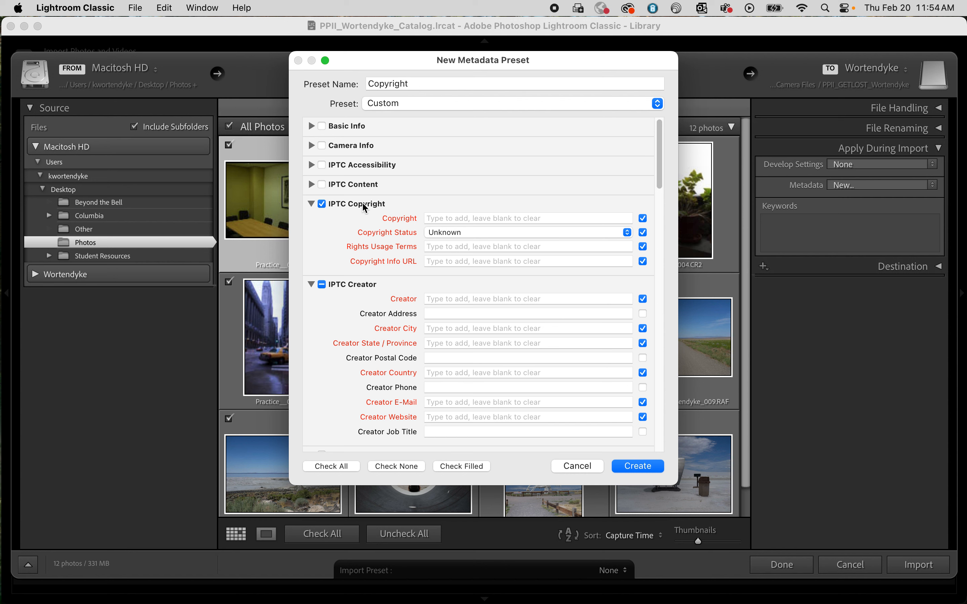
Step: Fill in the copyright with the © symbol and the photographer's full name, and set the copyright status to Copyrighted
click(445, 219)
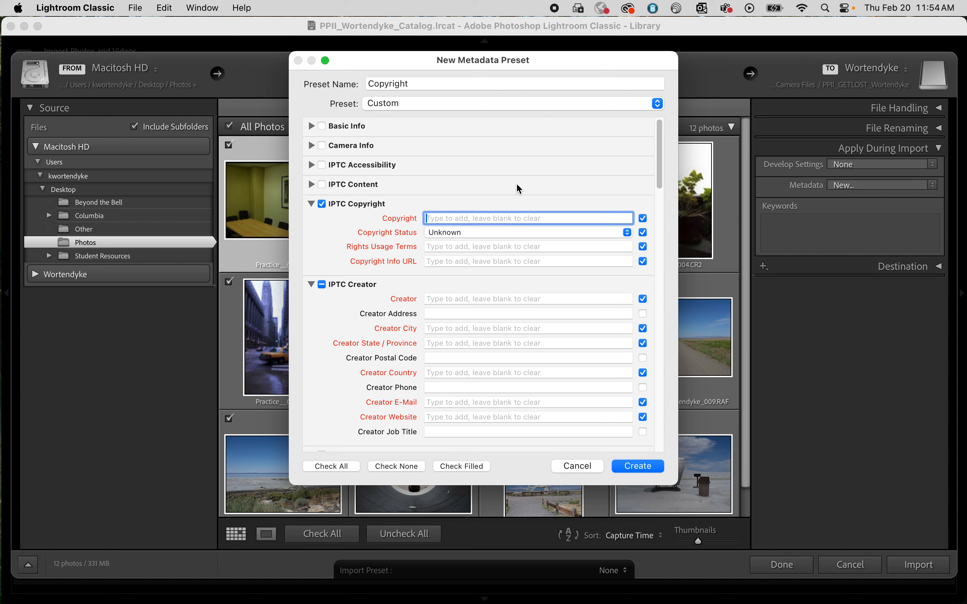
key(alt)
text(©)
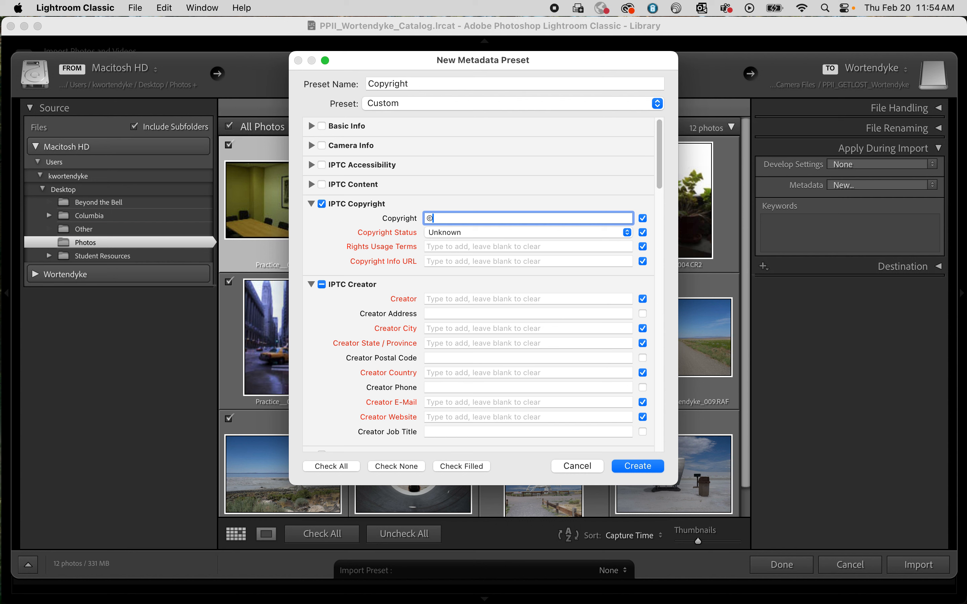
text(rista Wortendyke)
click(465, 231)
click(465, 248)
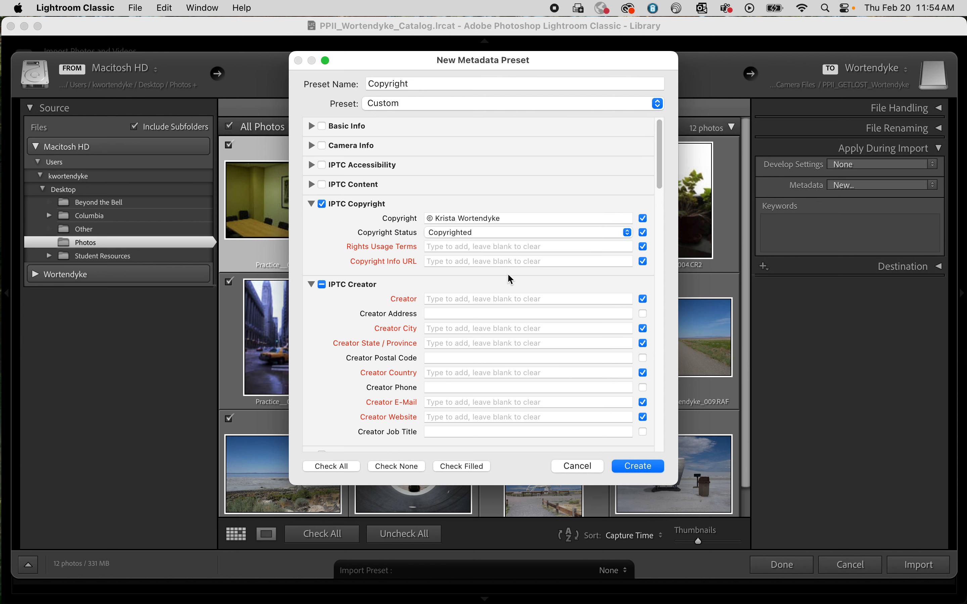
Step: Set the rights usage terms to "All rights reserved." and enter the photographer's website as the copyright info URL
click(485, 247)
text(All)
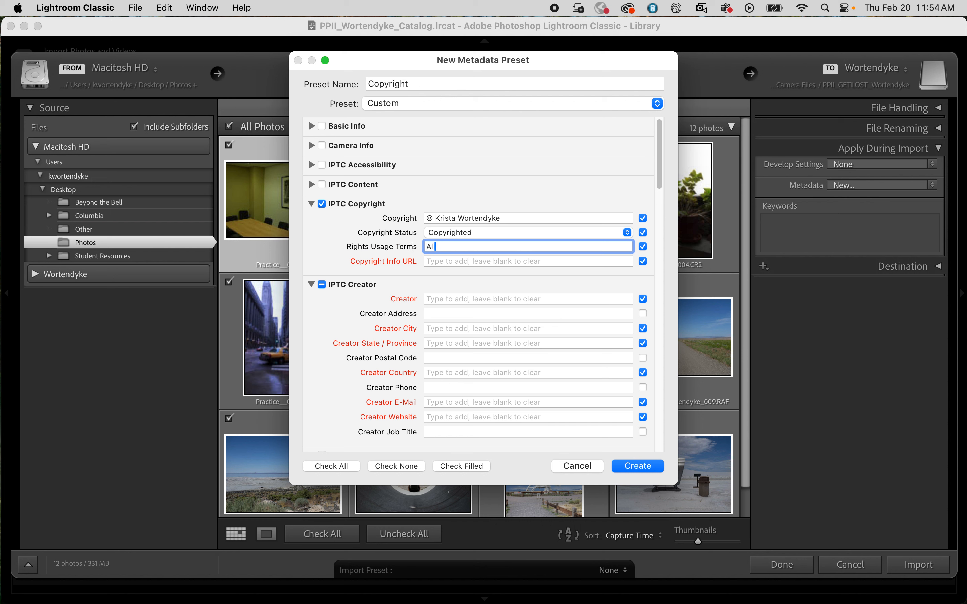
text( rights reserved.)
click(514, 260)
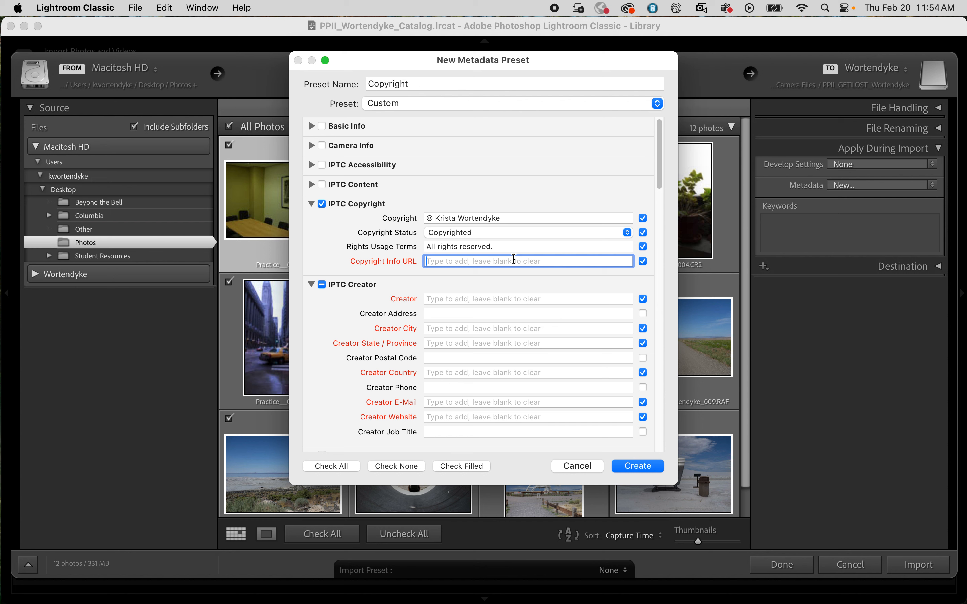
text(kristawortendyke.com)
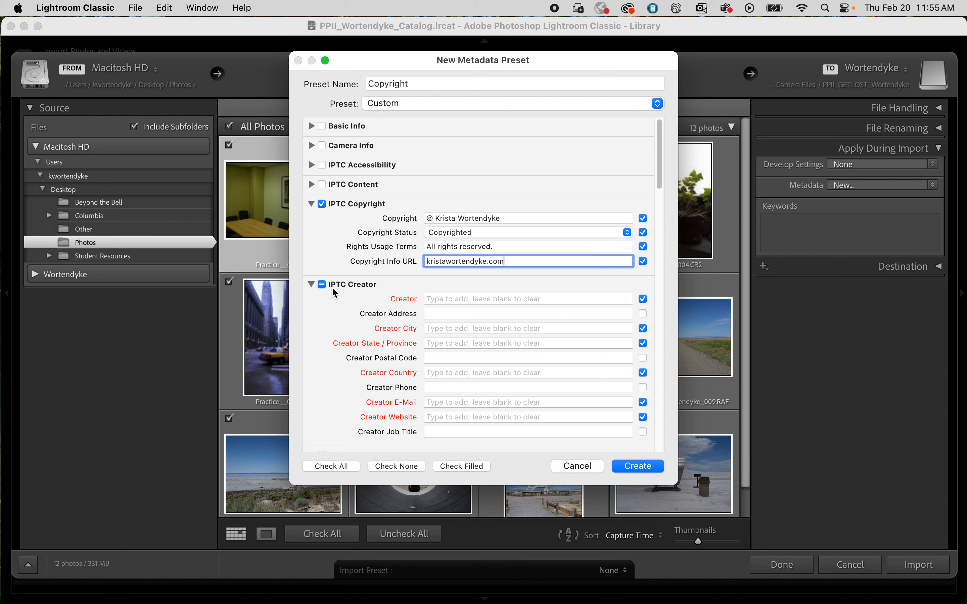
Step: Enter the photographer's full name as the creator in the preset's IPTC Creator section
click(450, 299)
text(Krista)
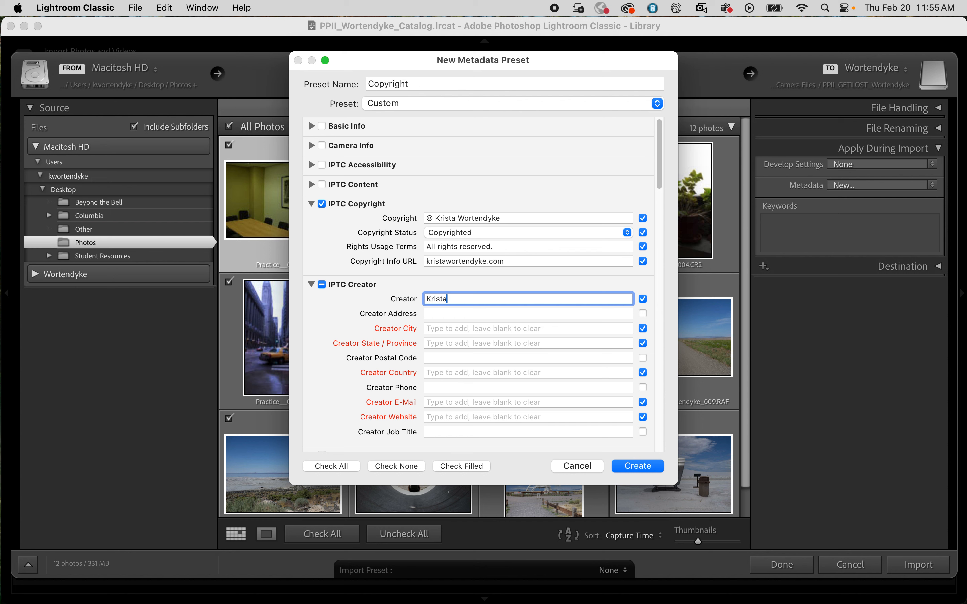
text( Wortendyke)
scroll(401, 416, down, 2)
scroll(400, 413, down, 1)
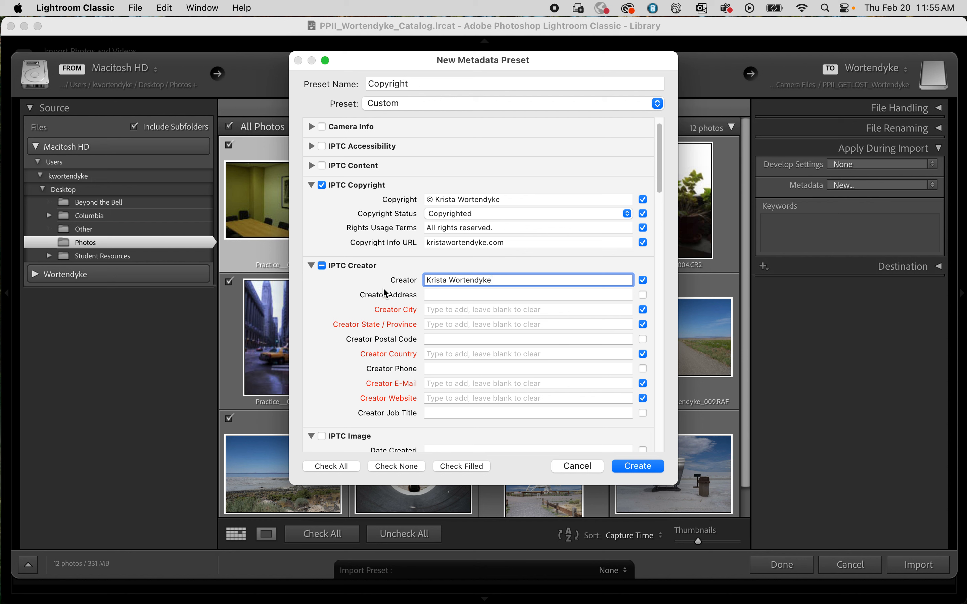
Step: Set the creator city to Chicago, the state to IL and the country to USA in the metadata preset
click(447, 309)
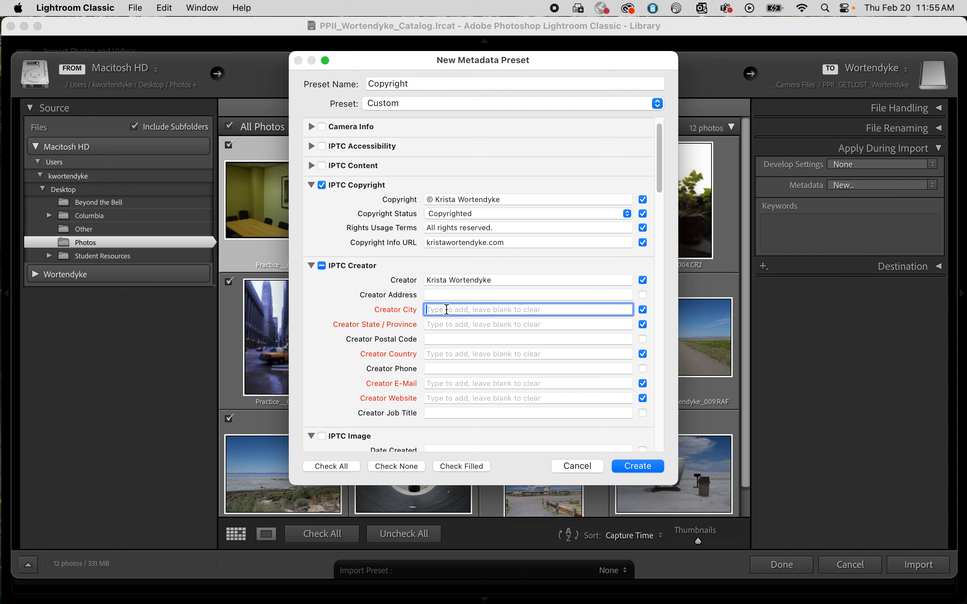
text(Chicago)
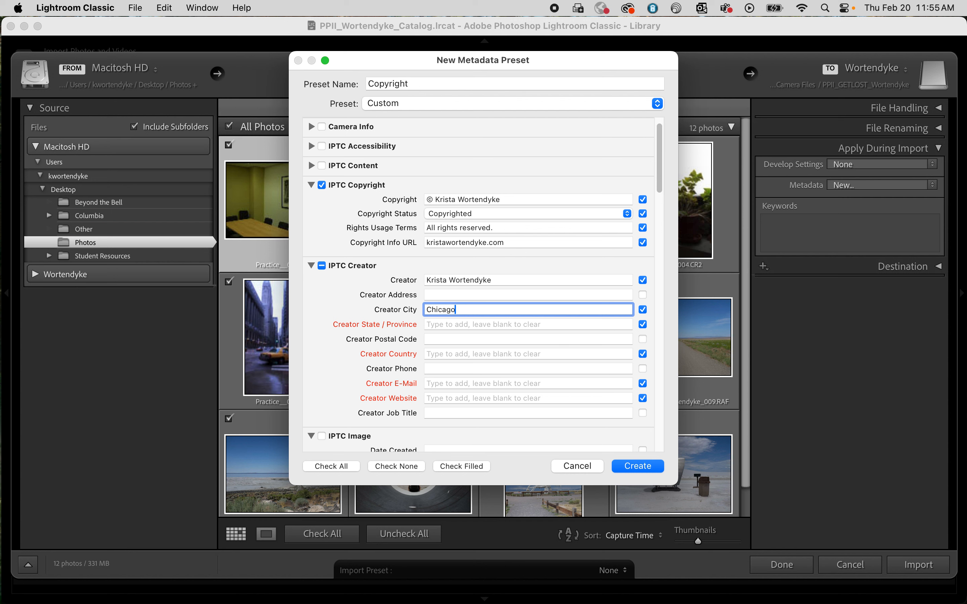
click(463, 326)
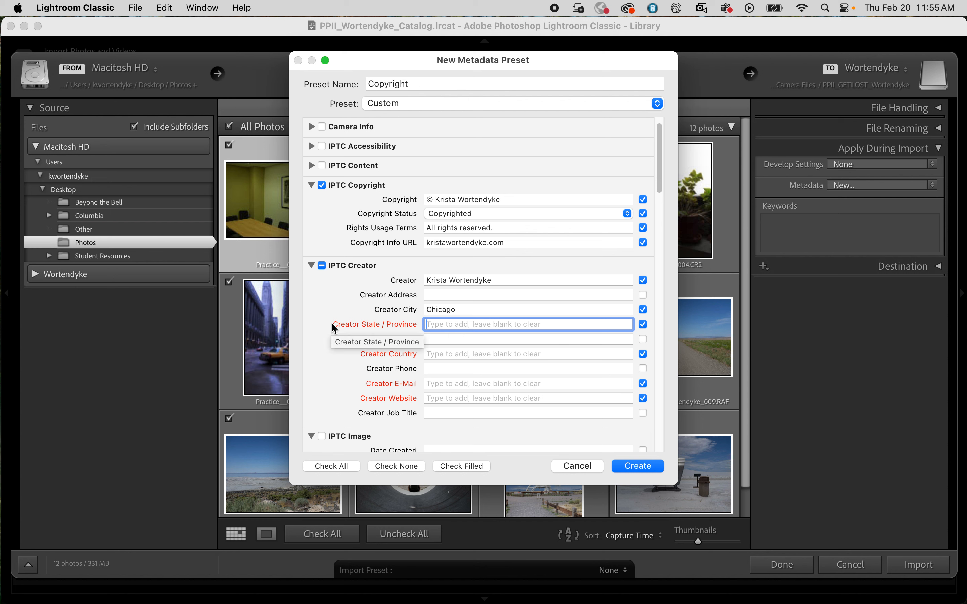
text(IL)
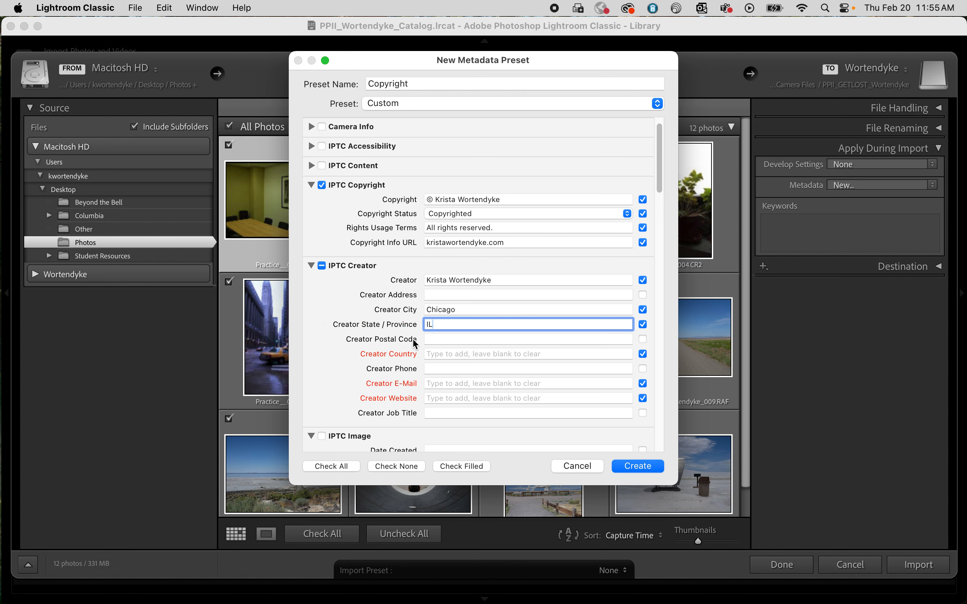
click(436, 352)
text(USA)
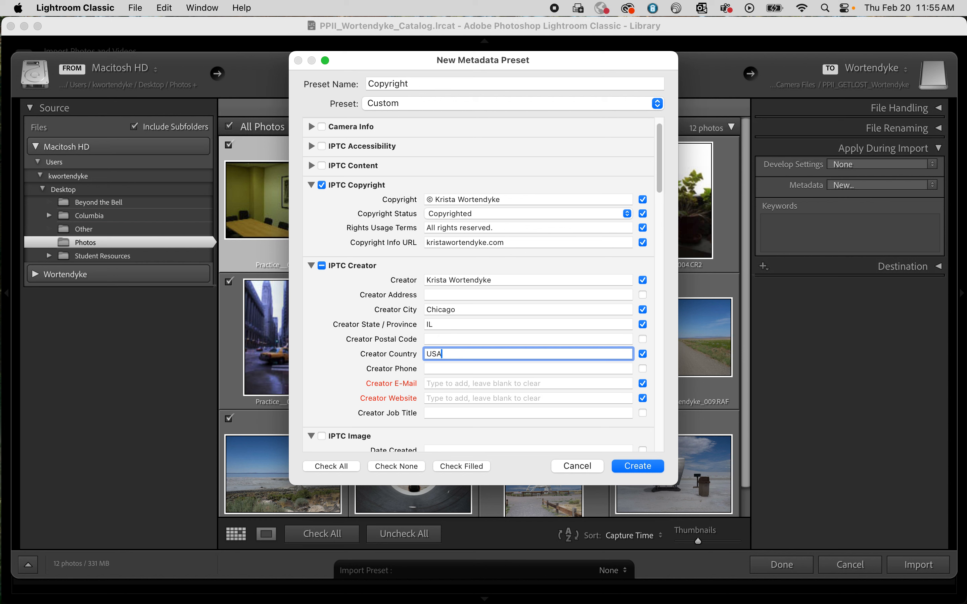
Step: Fill in the creator's e-mail address and website, and create the Copyright metadata preset
click(447, 384)
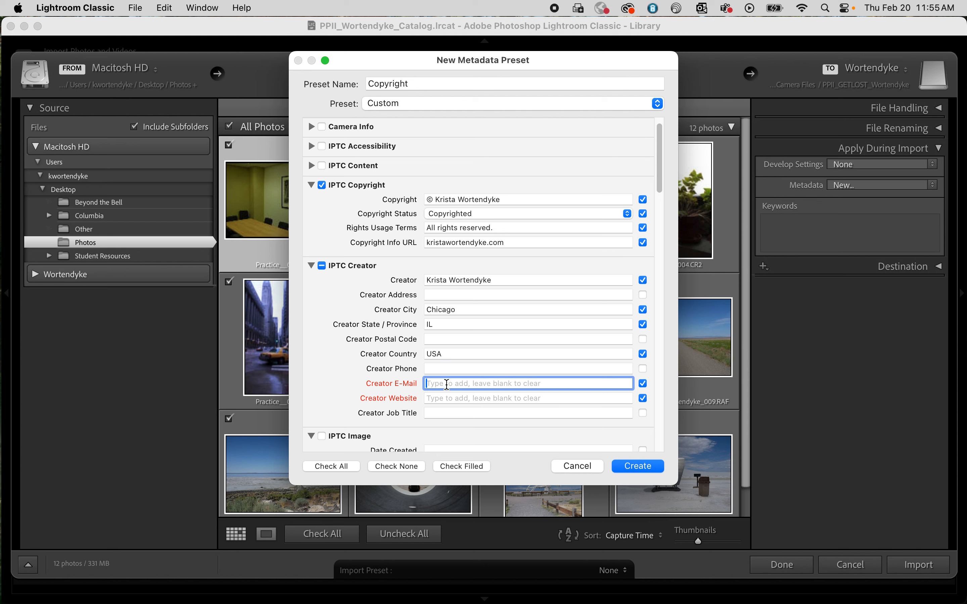
scroll(452, 375, down, 2)
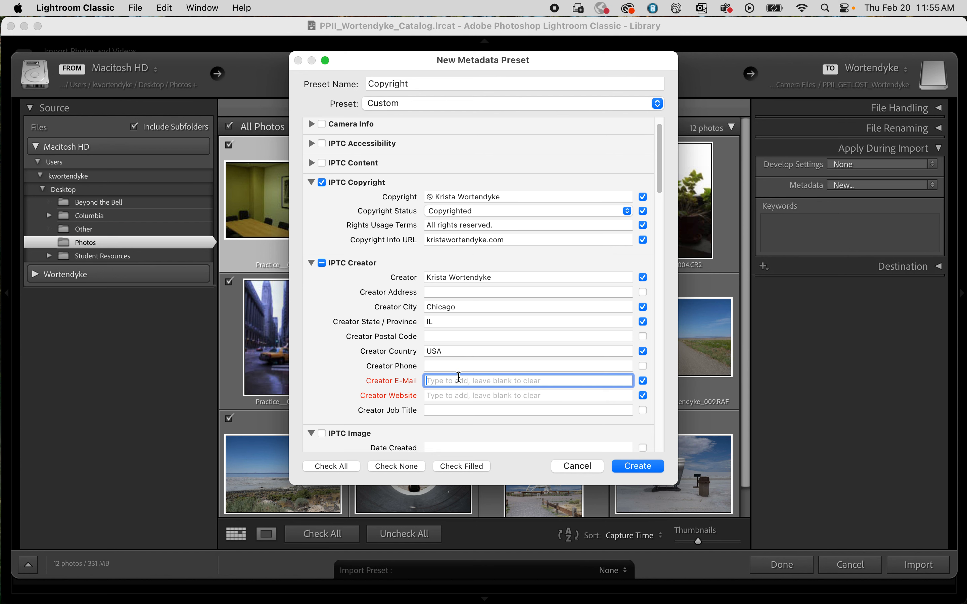
scroll(462, 377, down, 1)
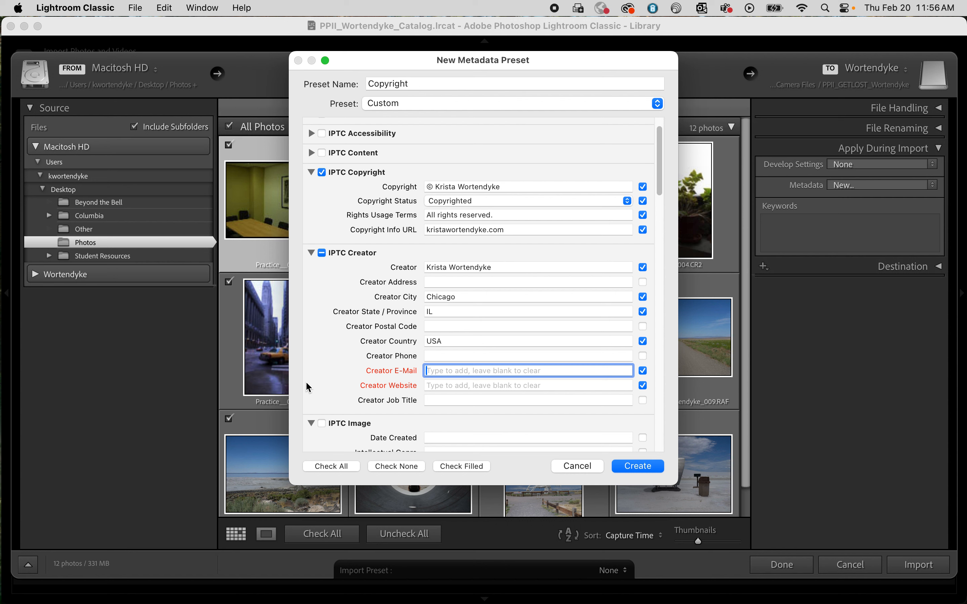
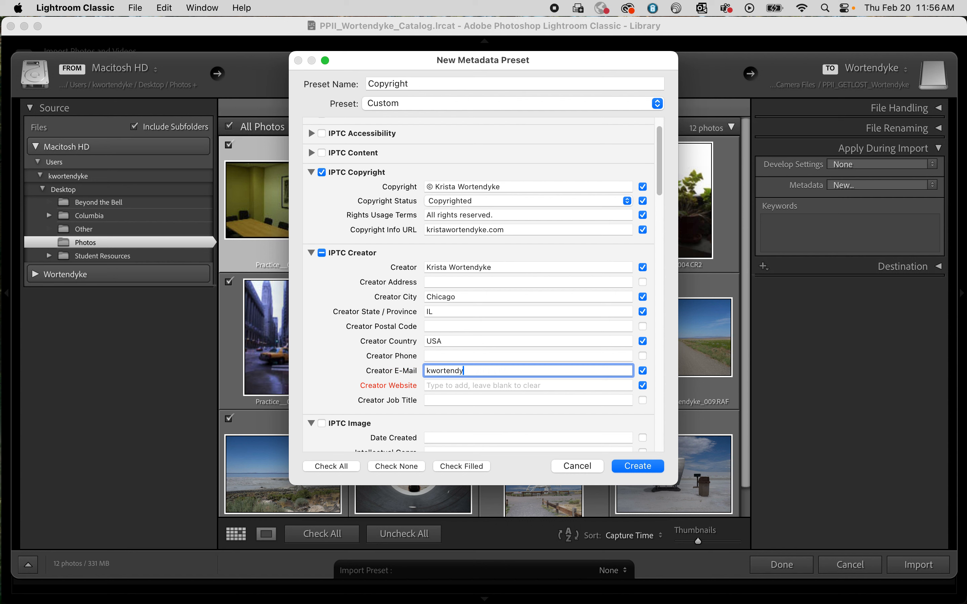
click(439, 386)
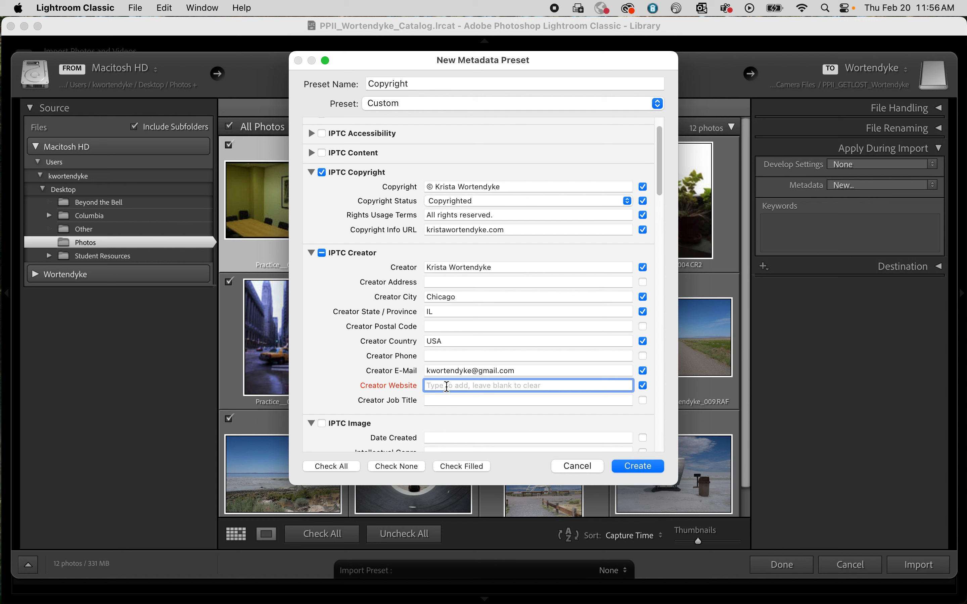
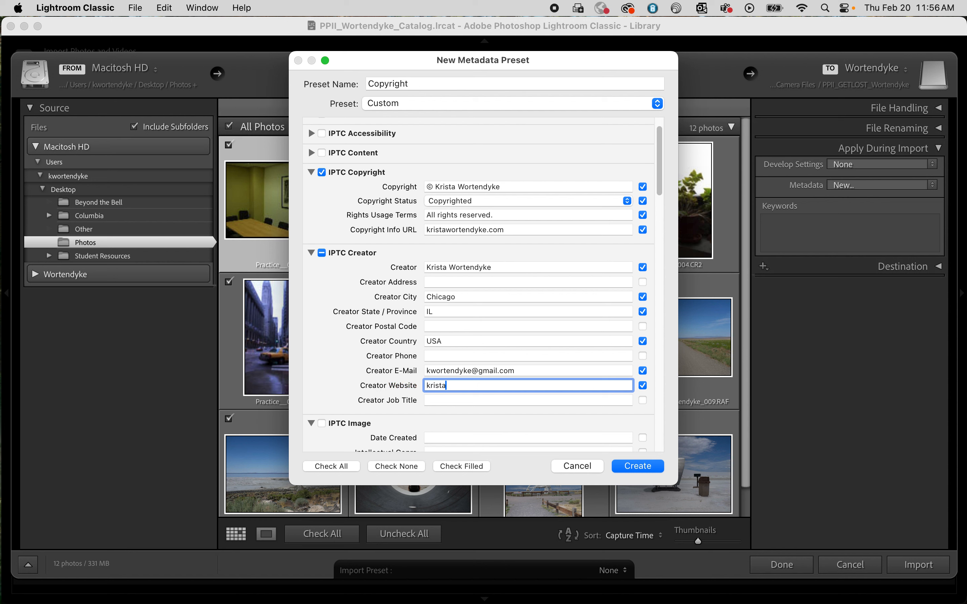
click(647, 466)
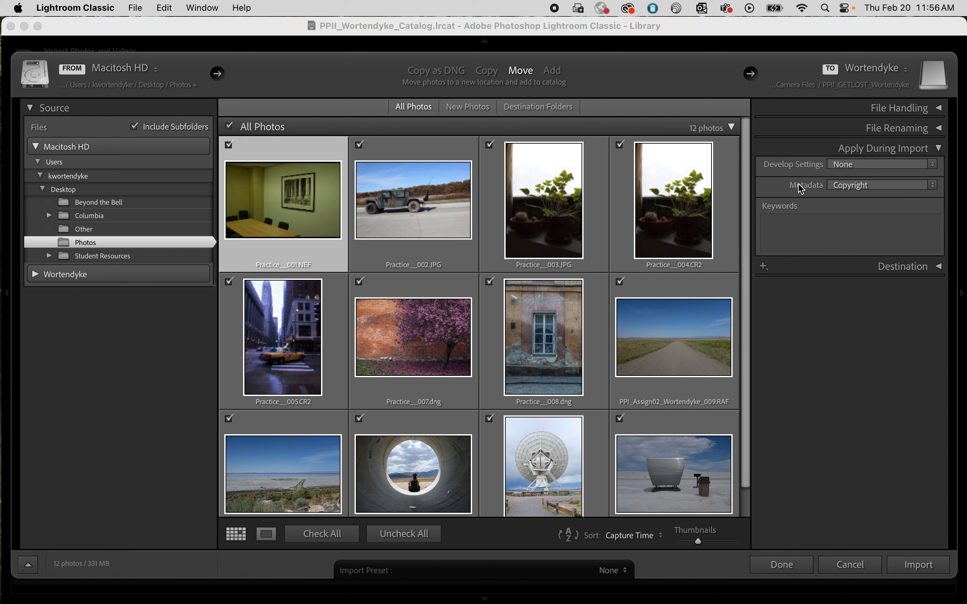
Step: Keep Copyright as the metadata preset for the import, collapse Apply During Import and expand the Destination settings
click(936, 187)
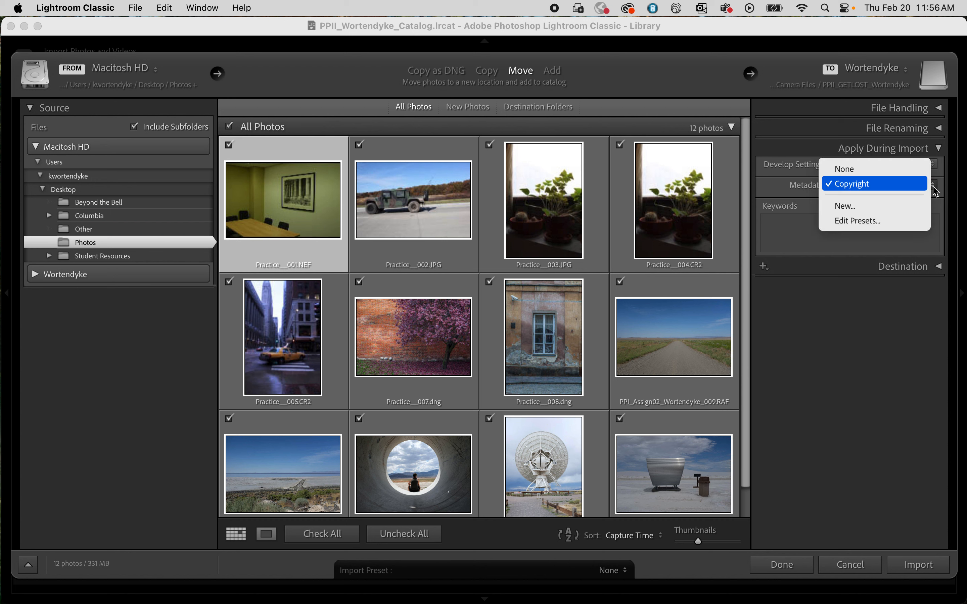
click(854, 188)
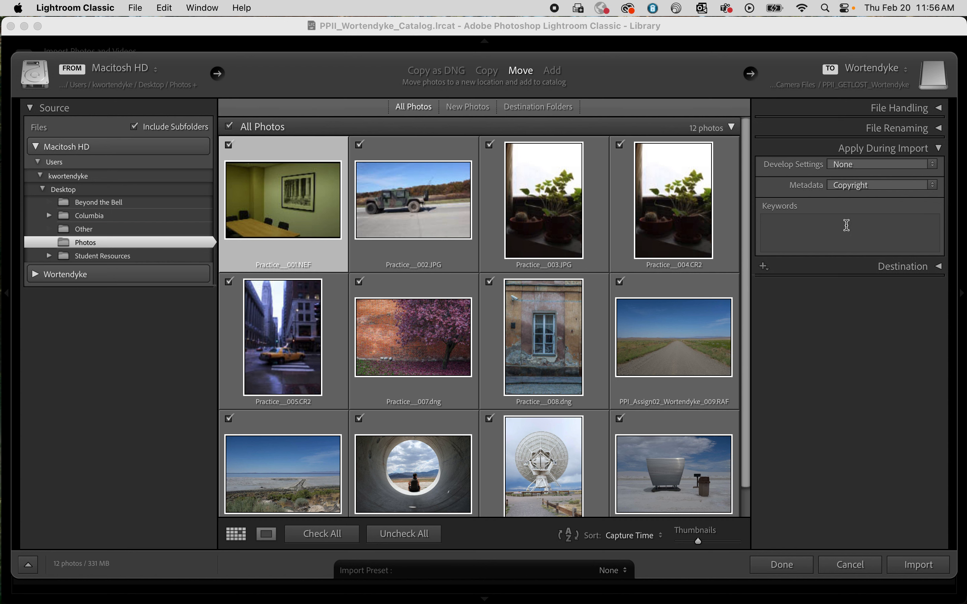
click(939, 150)
click(940, 170)
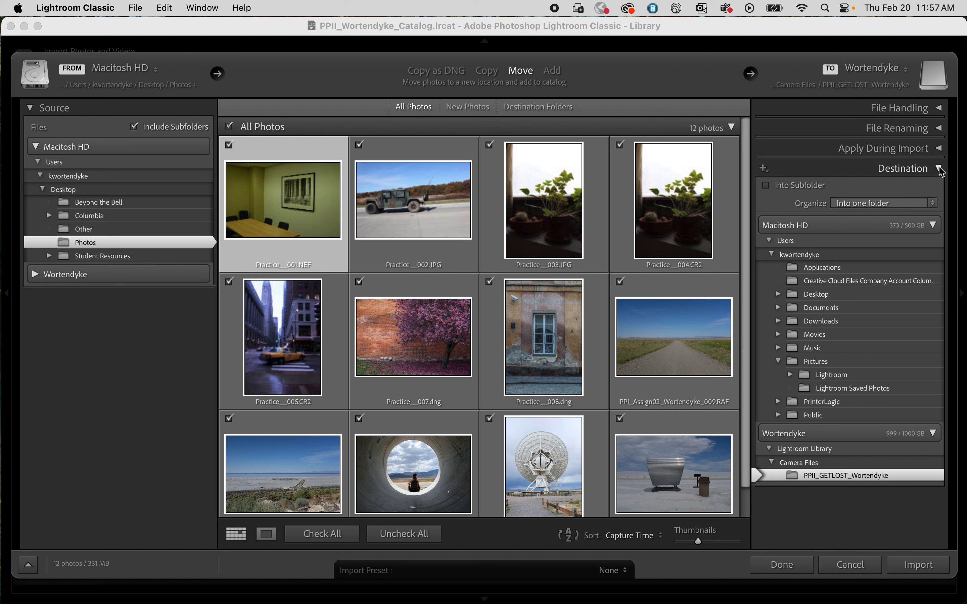
Step: Try organizing the destination by date and examine the dated subfolders planned inside the PPII_GETLOST folder
click(934, 203)
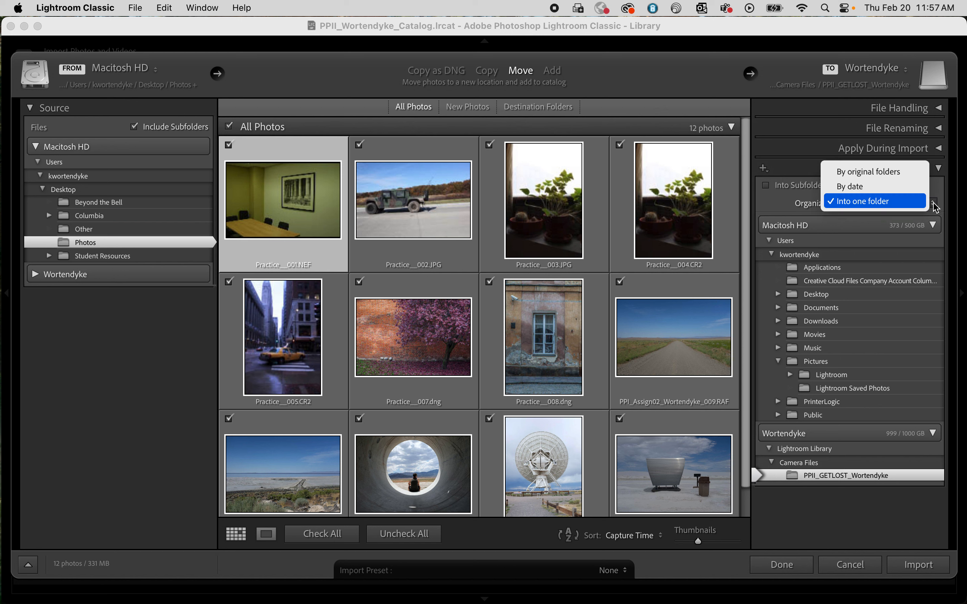
click(903, 186)
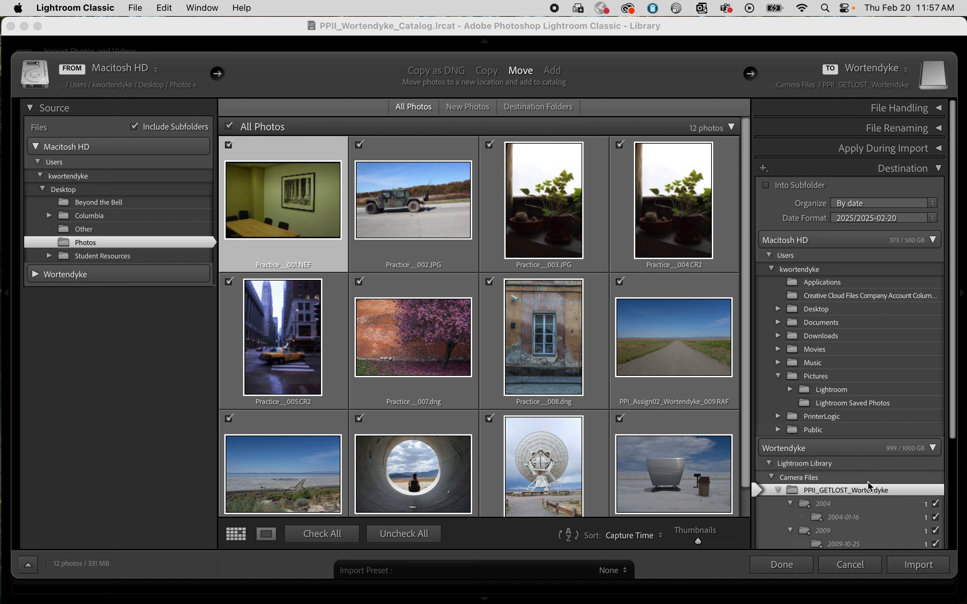
scroll(876, 476, down, 3)
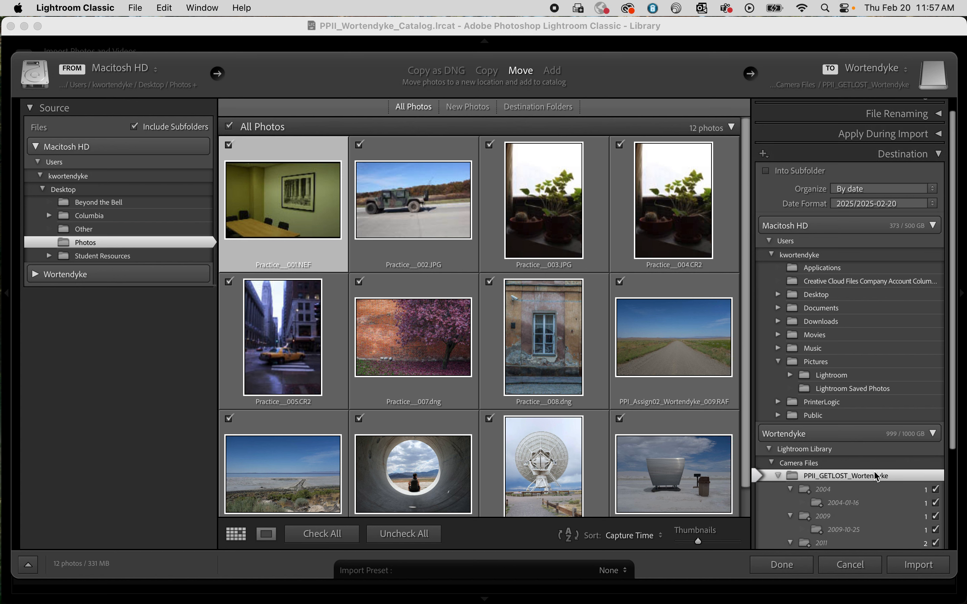
scroll(877, 476, down, 6)
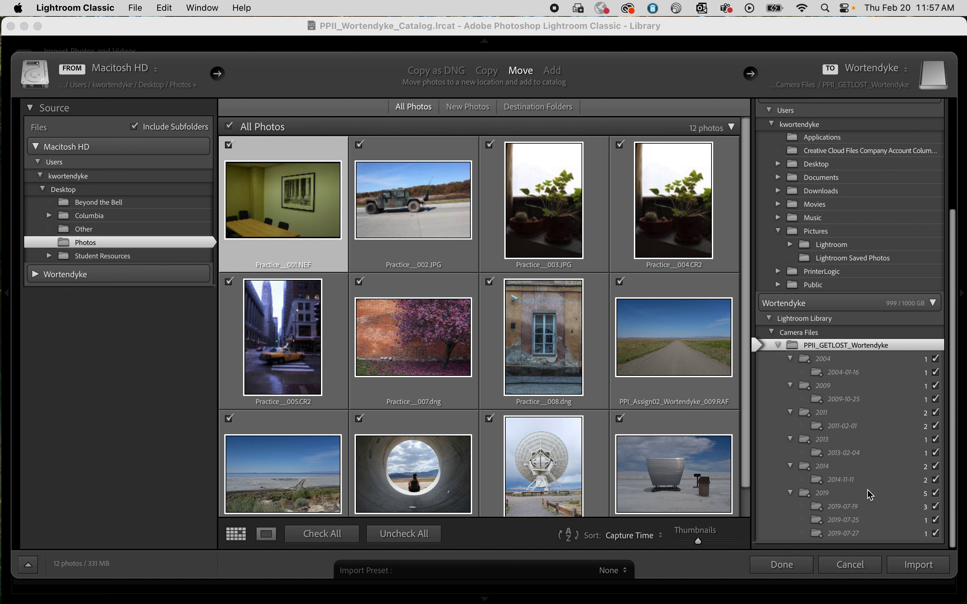
scroll(820, 447, up, 1)
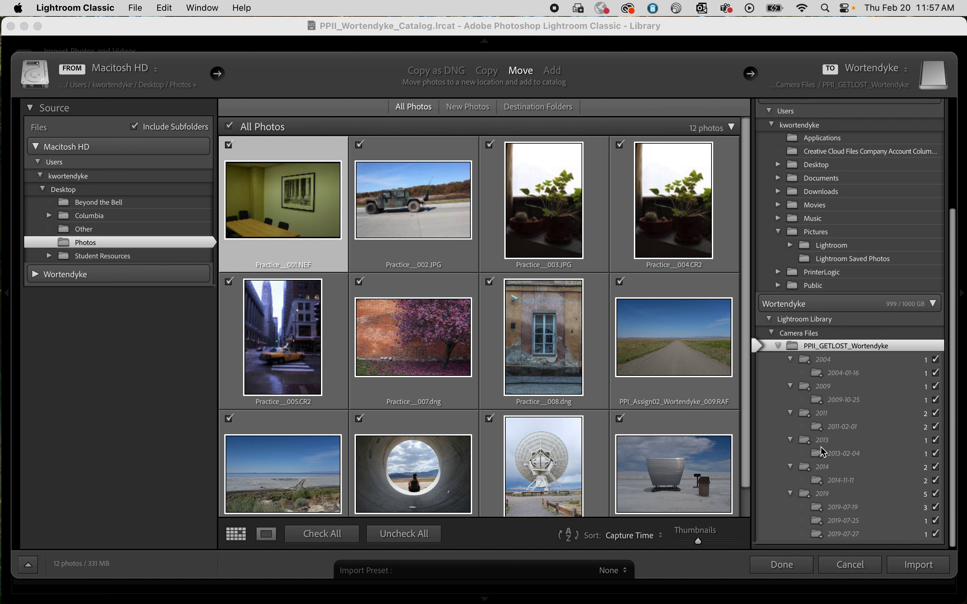
scroll(823, 451, up, 8)
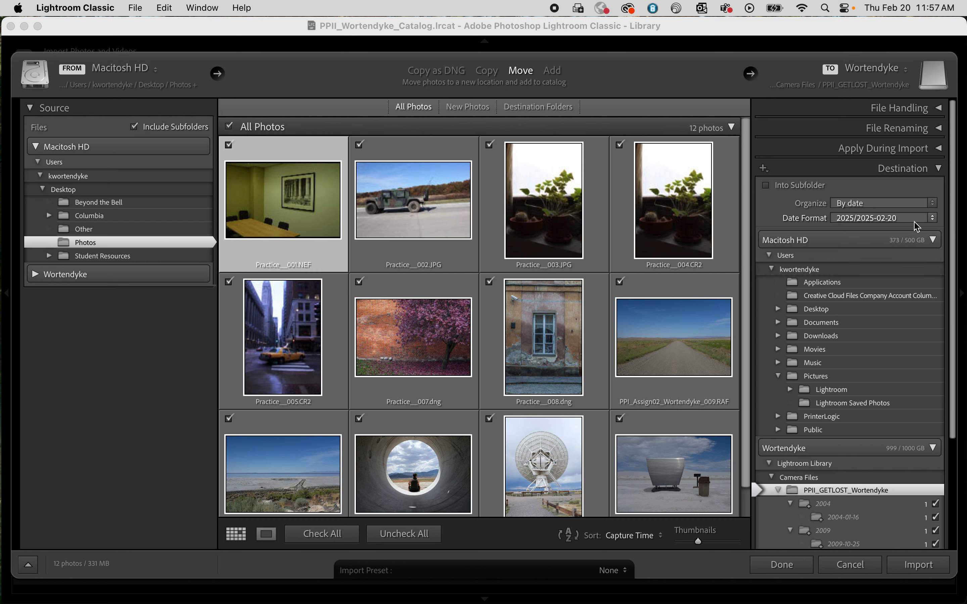
Step: Organize the destination into one folder and import the selected photos into the catalog
click(933, 203)
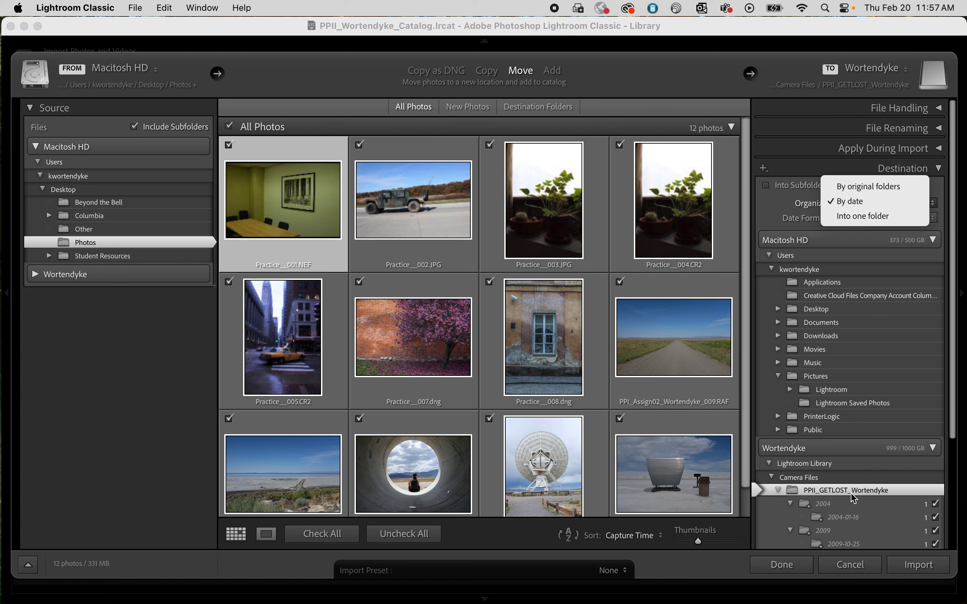
click(861, 216)
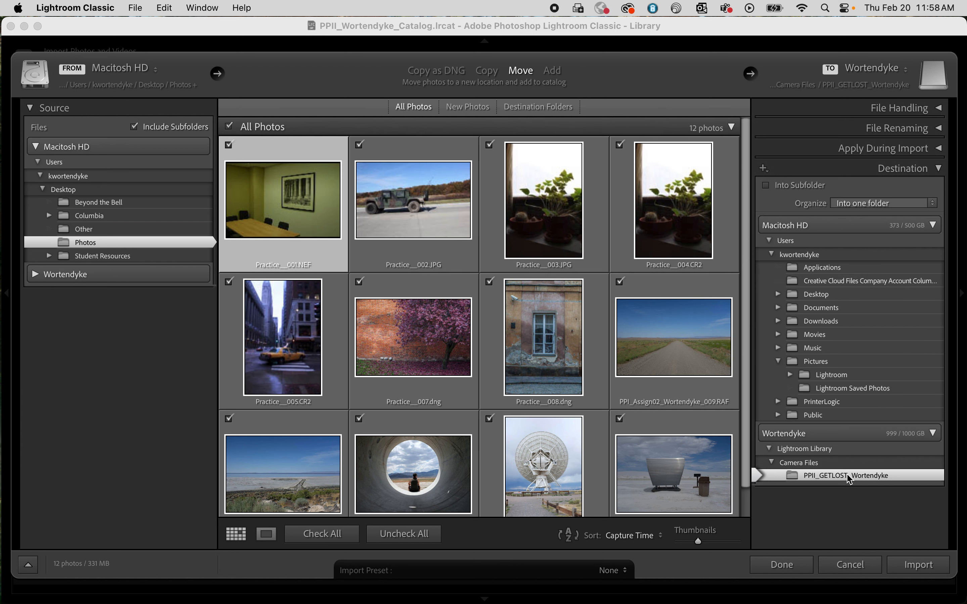
click(919, 565)
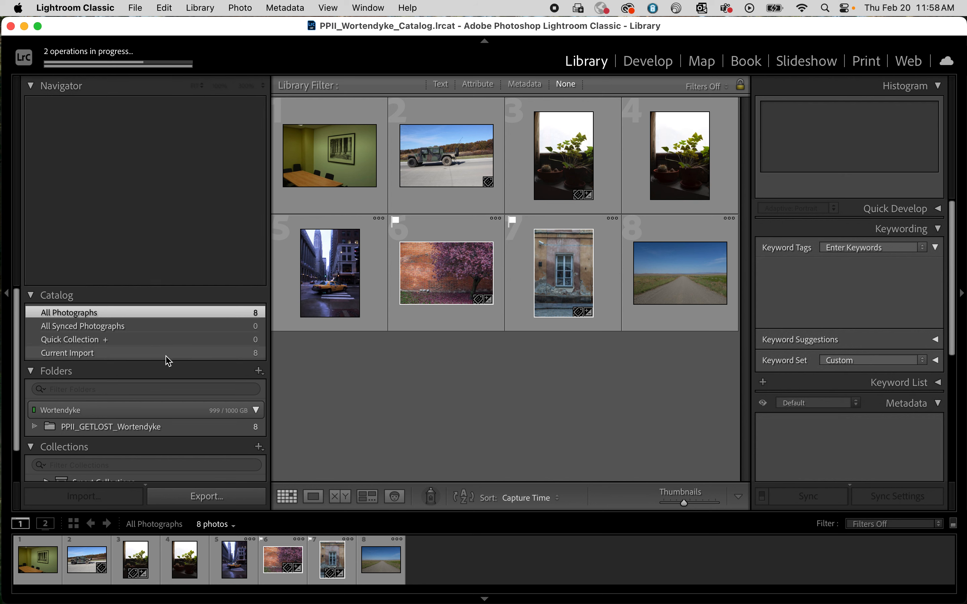
Step: Show the parent folder of the PPII_GETLOST folder in the Library's folder list and dismiss the Smart Previews message
scroll(168, 360, down, 1)
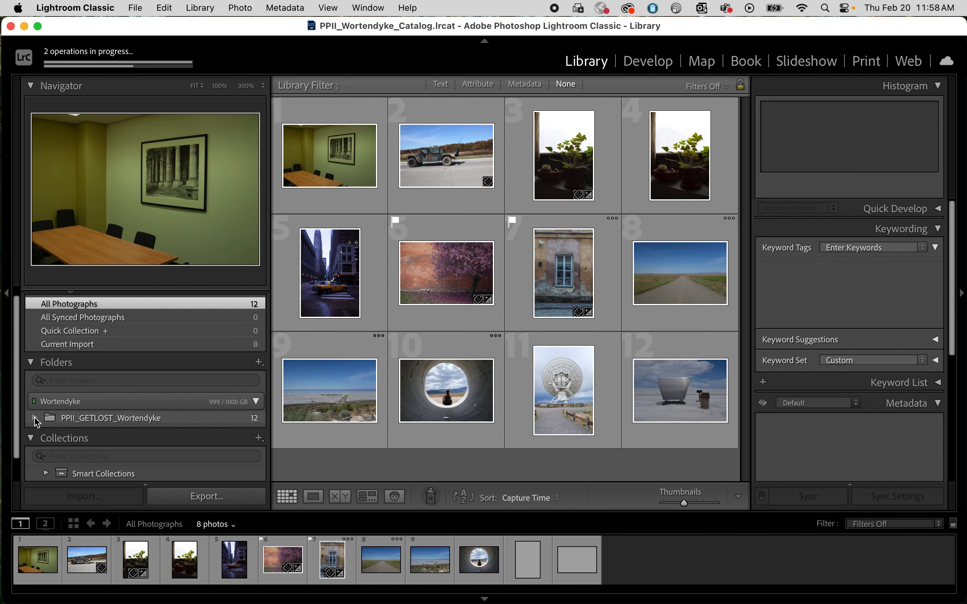
click(141, 423)
right_click(142, 423)
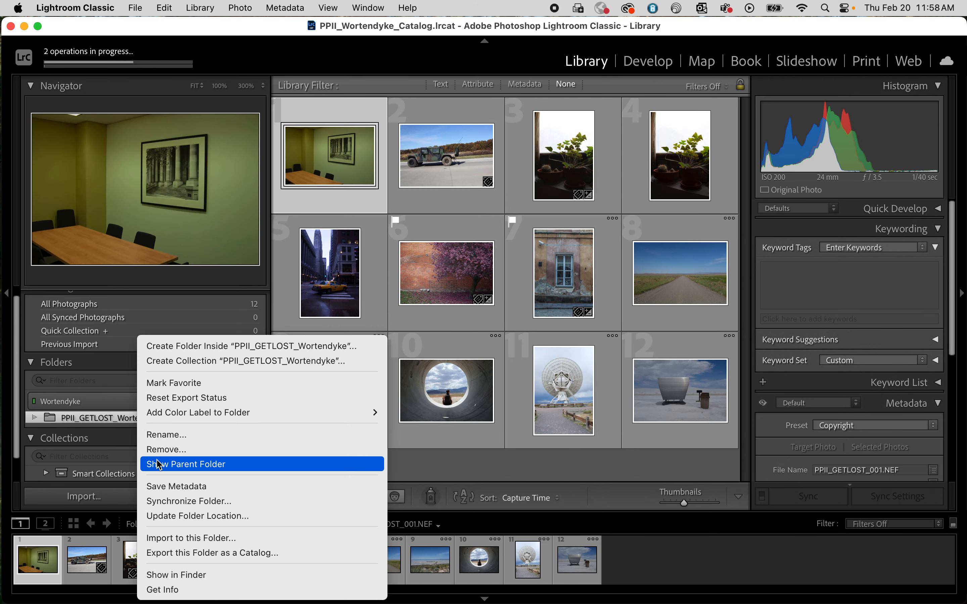
click(158, 465)
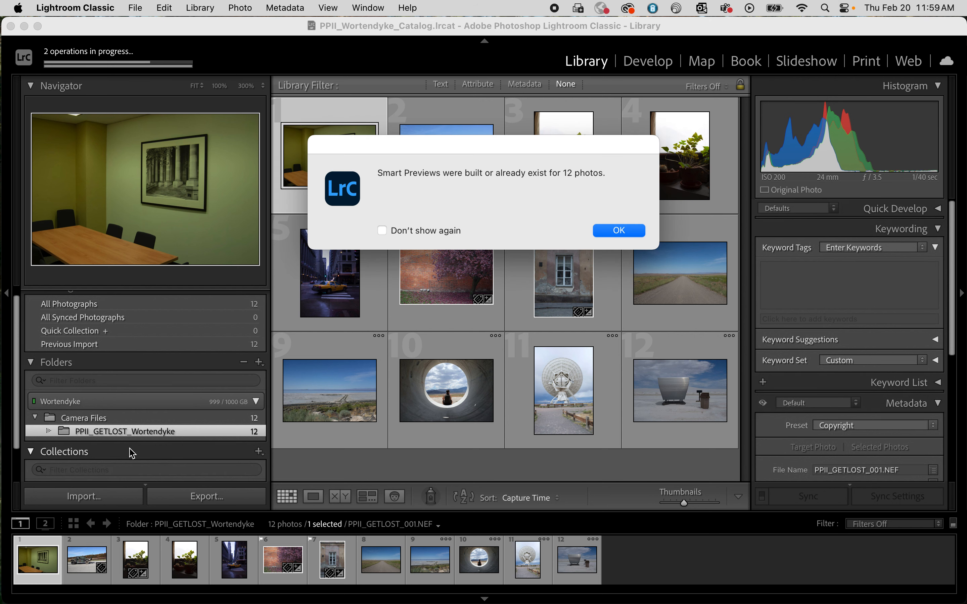
click(641, 231)
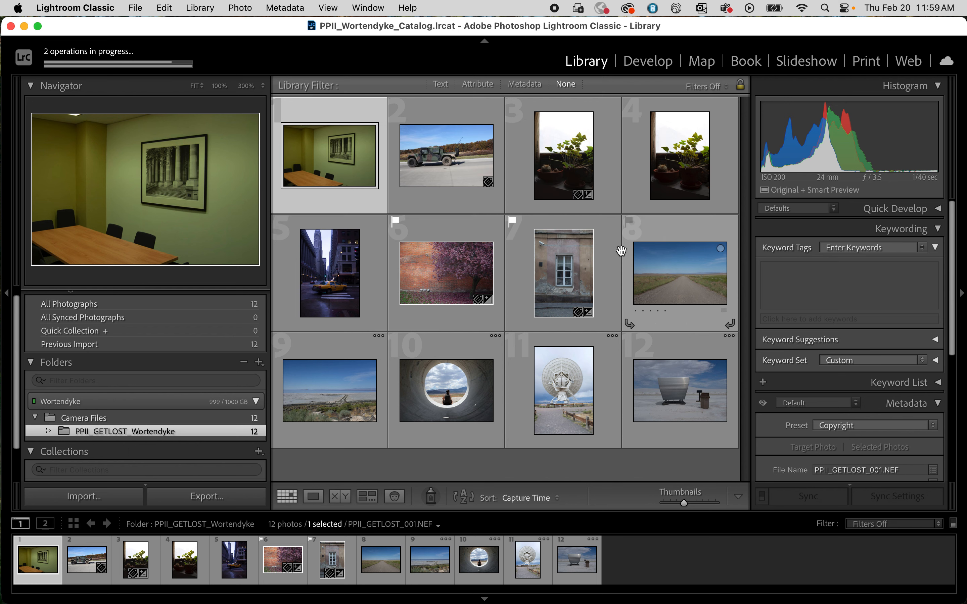